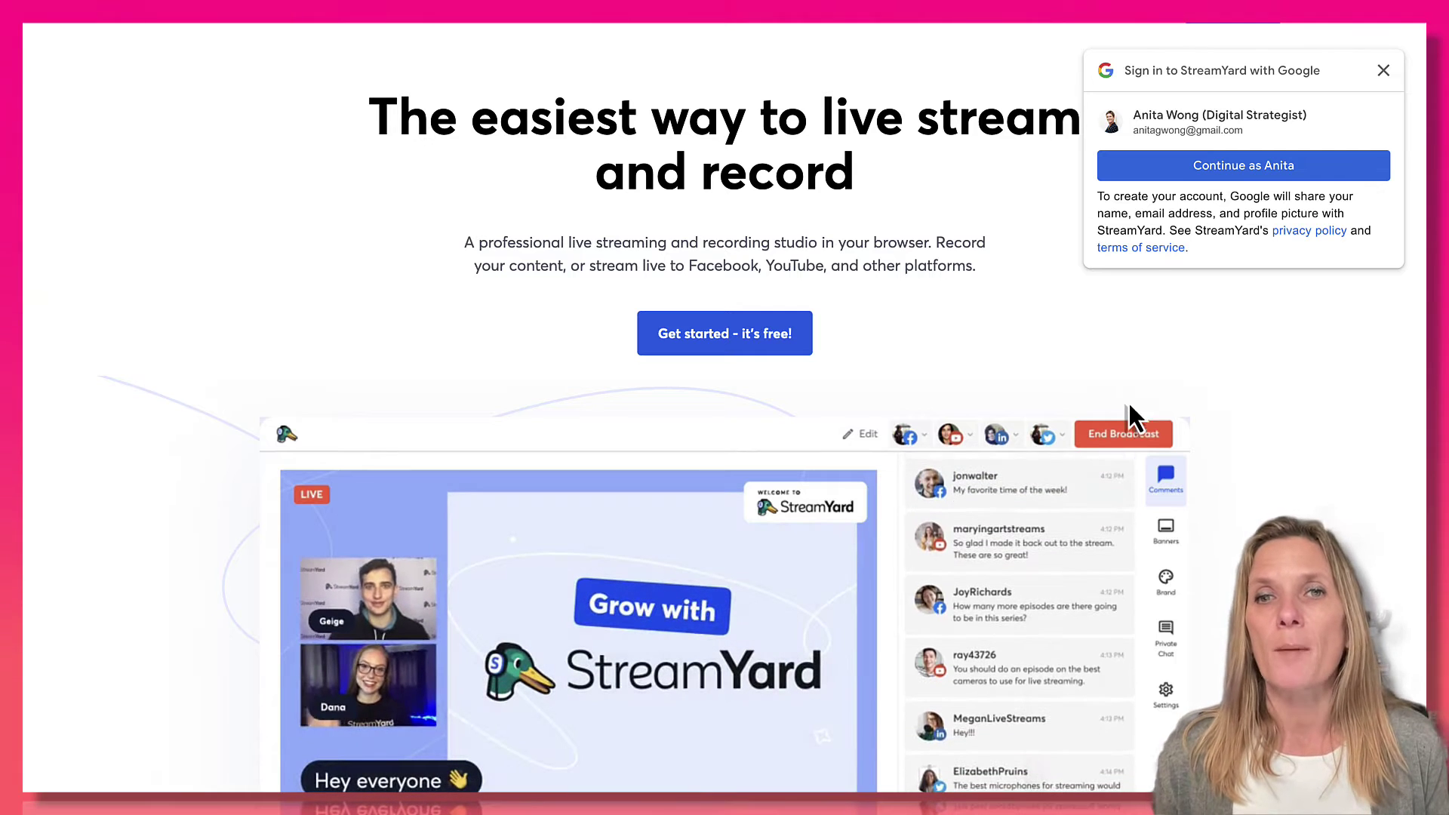
Dismiss the Google sign-in prompt and submit the saved account e-mail to request a login code.
click(1140, 113)
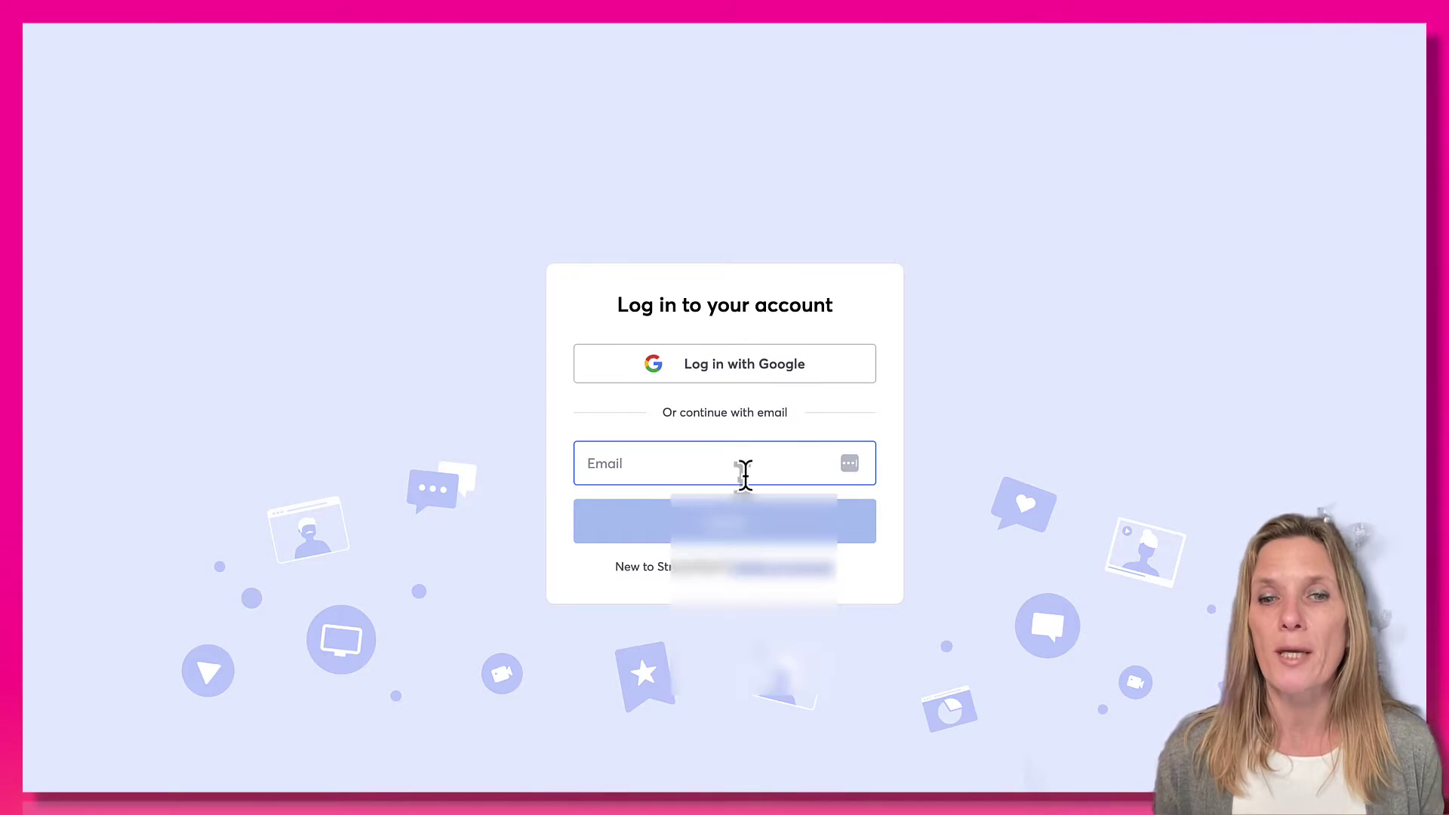
click(745, 475)
click(723, 529)
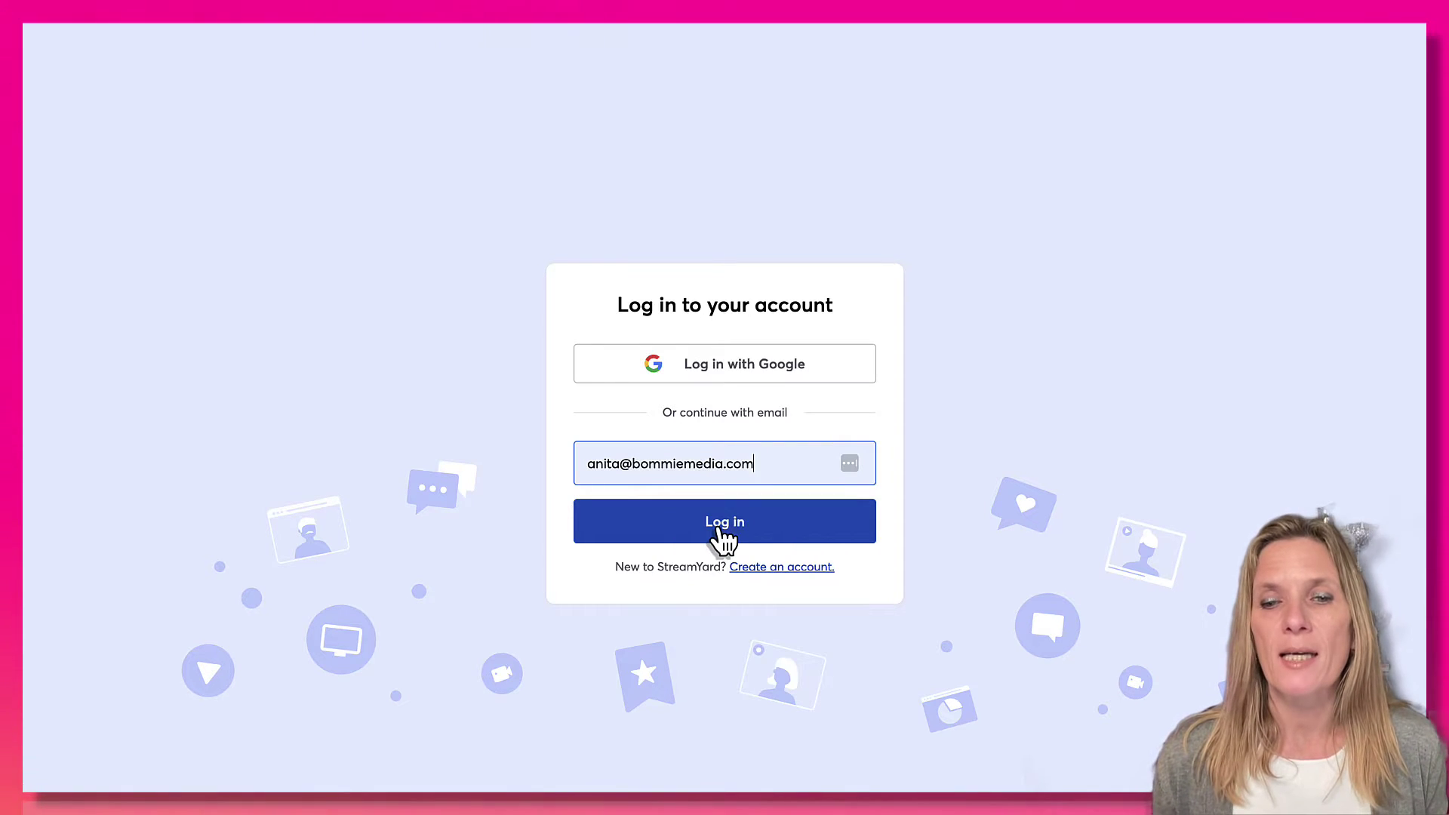
click(721, 532)
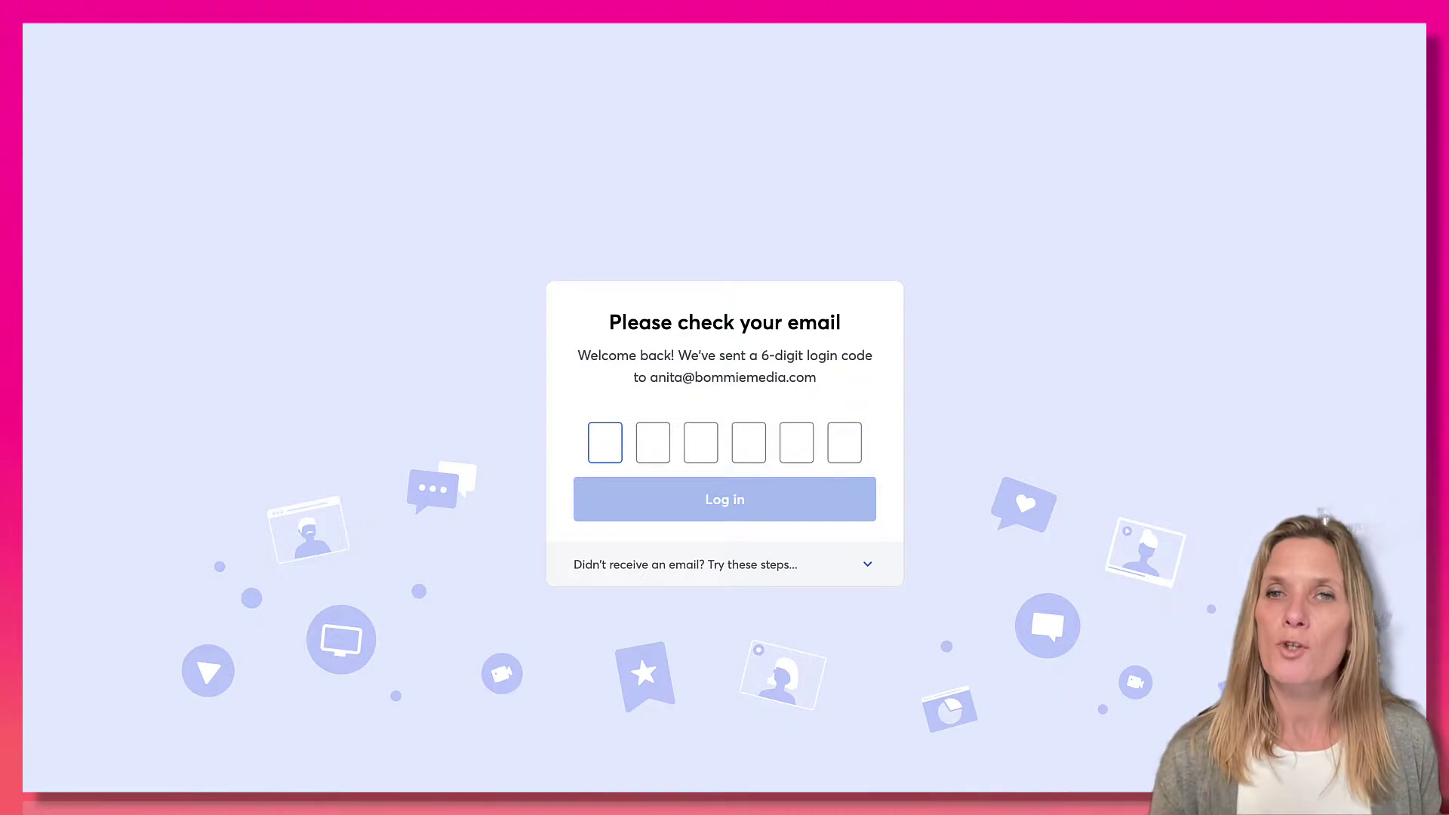
Paste the six-digit login code from the e-mail to finish signing in.
click(71, 398)
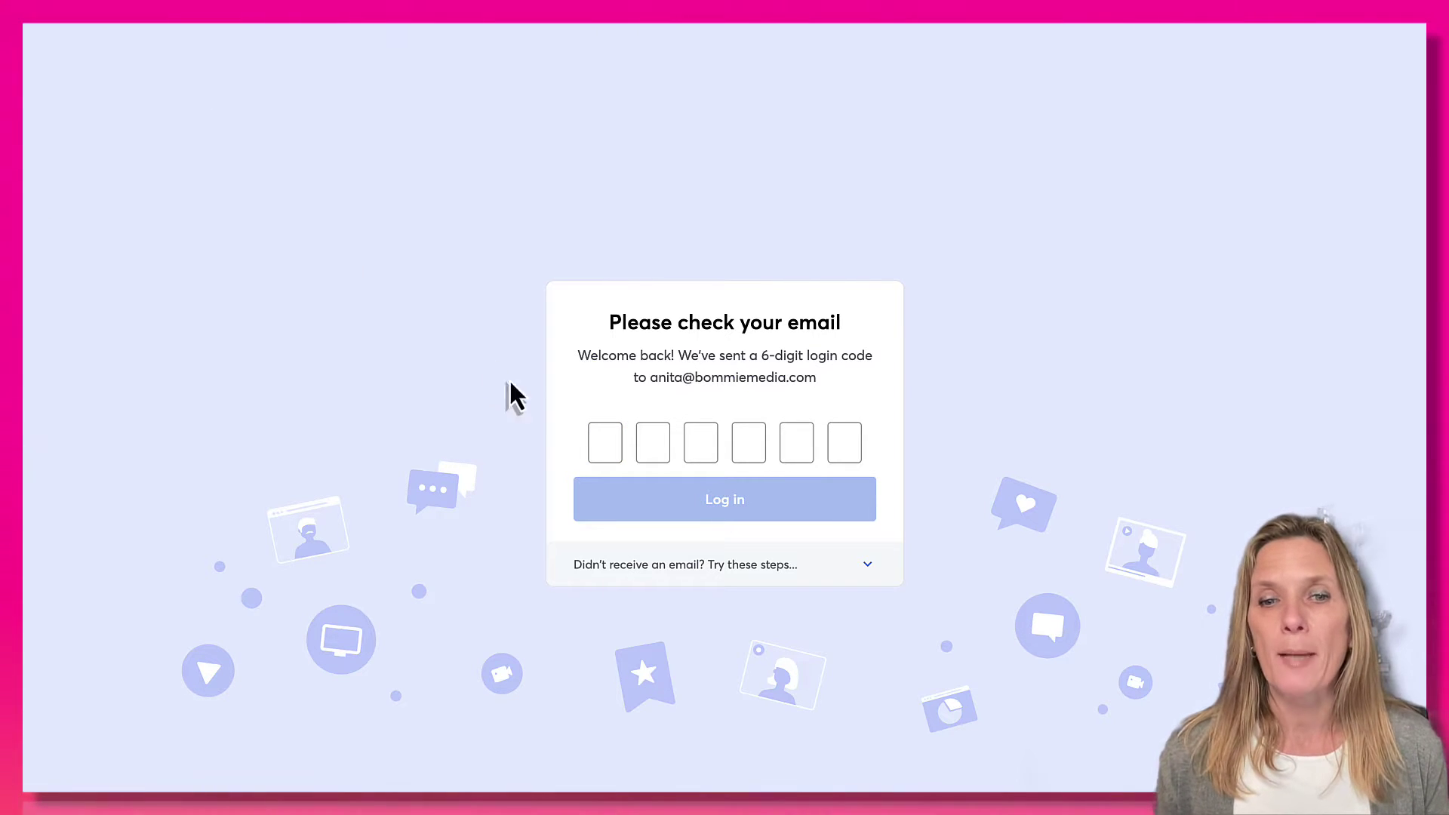
click(603, 457)
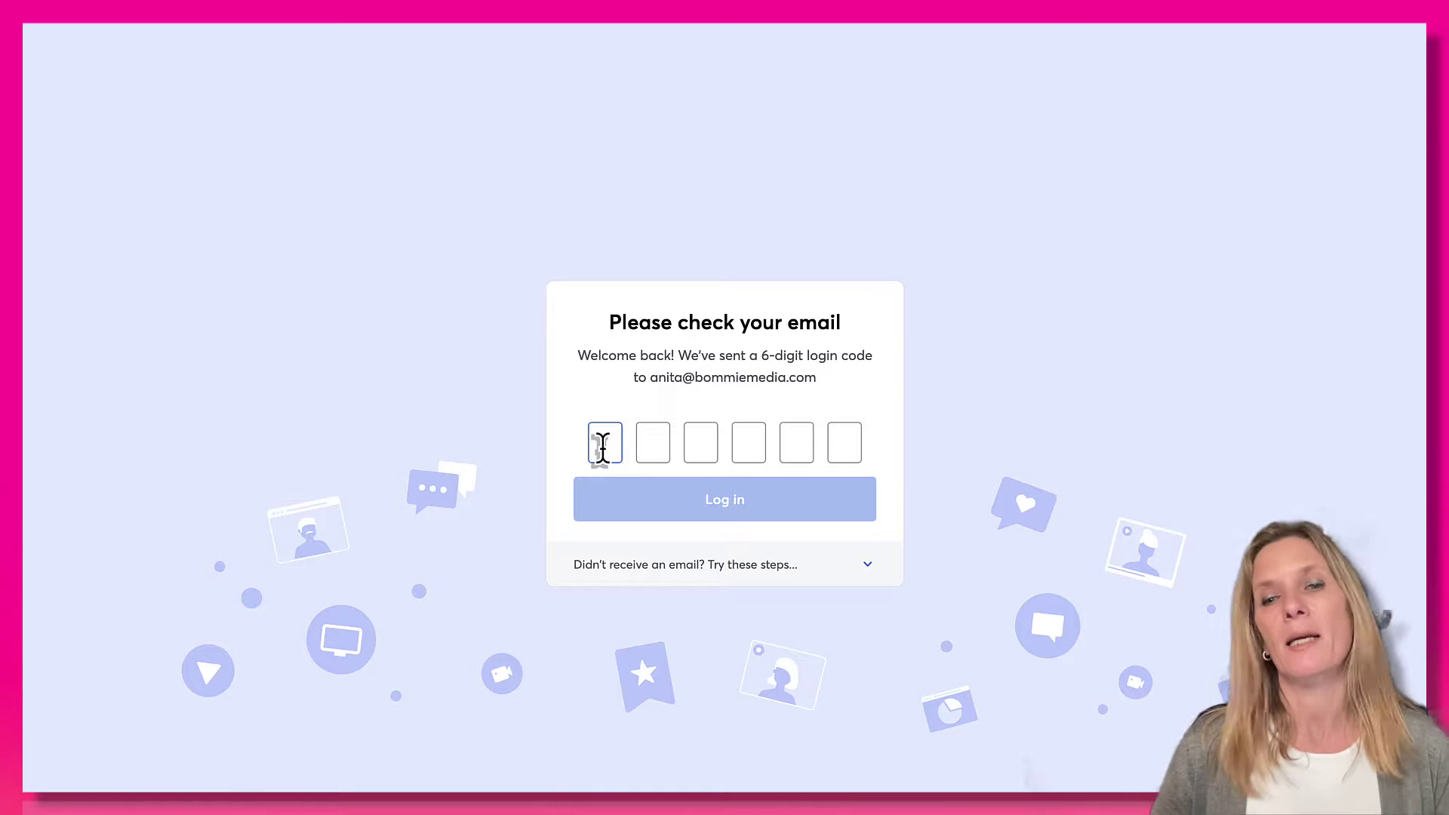
key(ctrl+v)
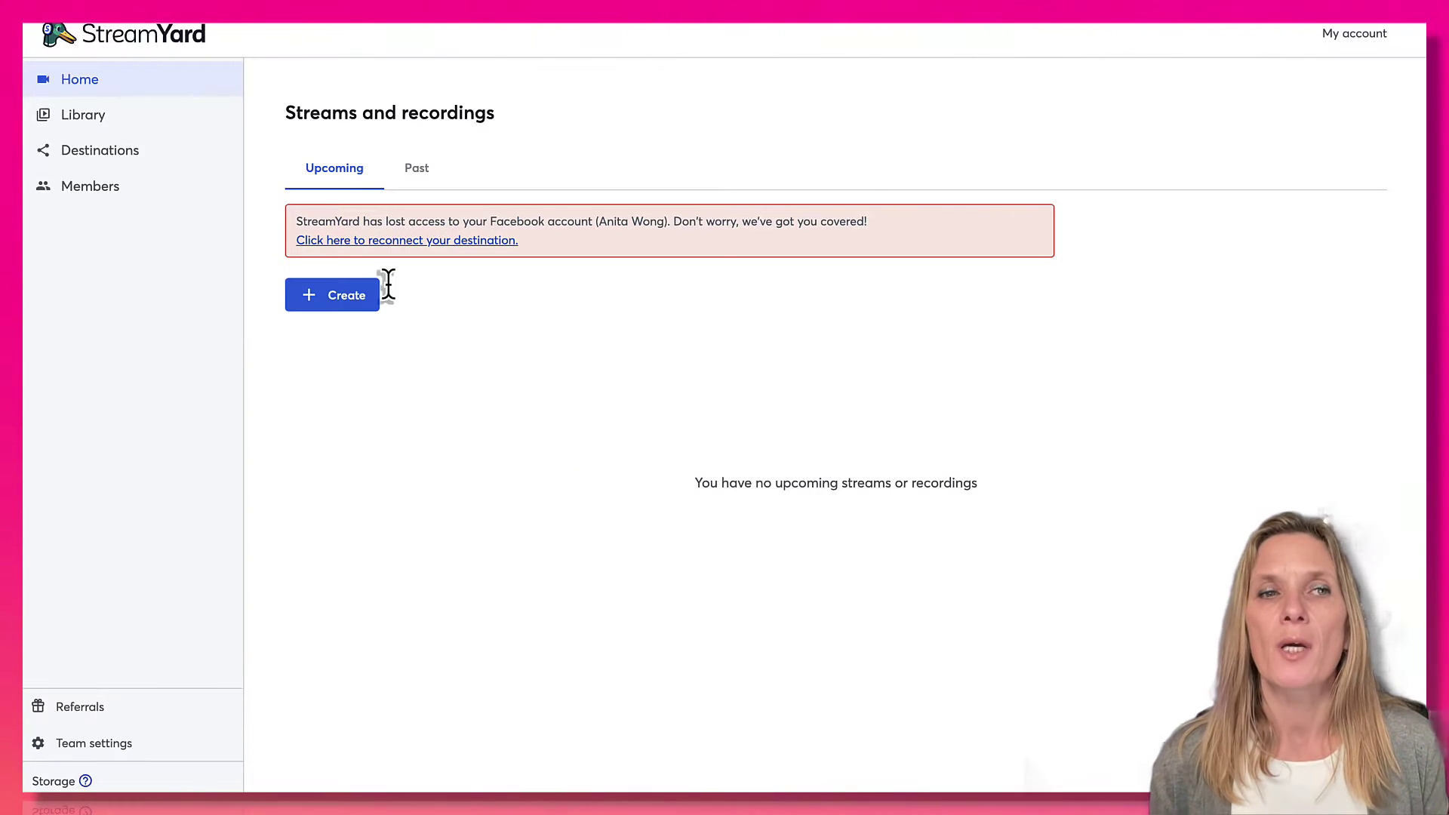
Go to Destinations to list the Facebook, LinkedIn and YouTube destinations.
scroll(387, 285, down, 1)
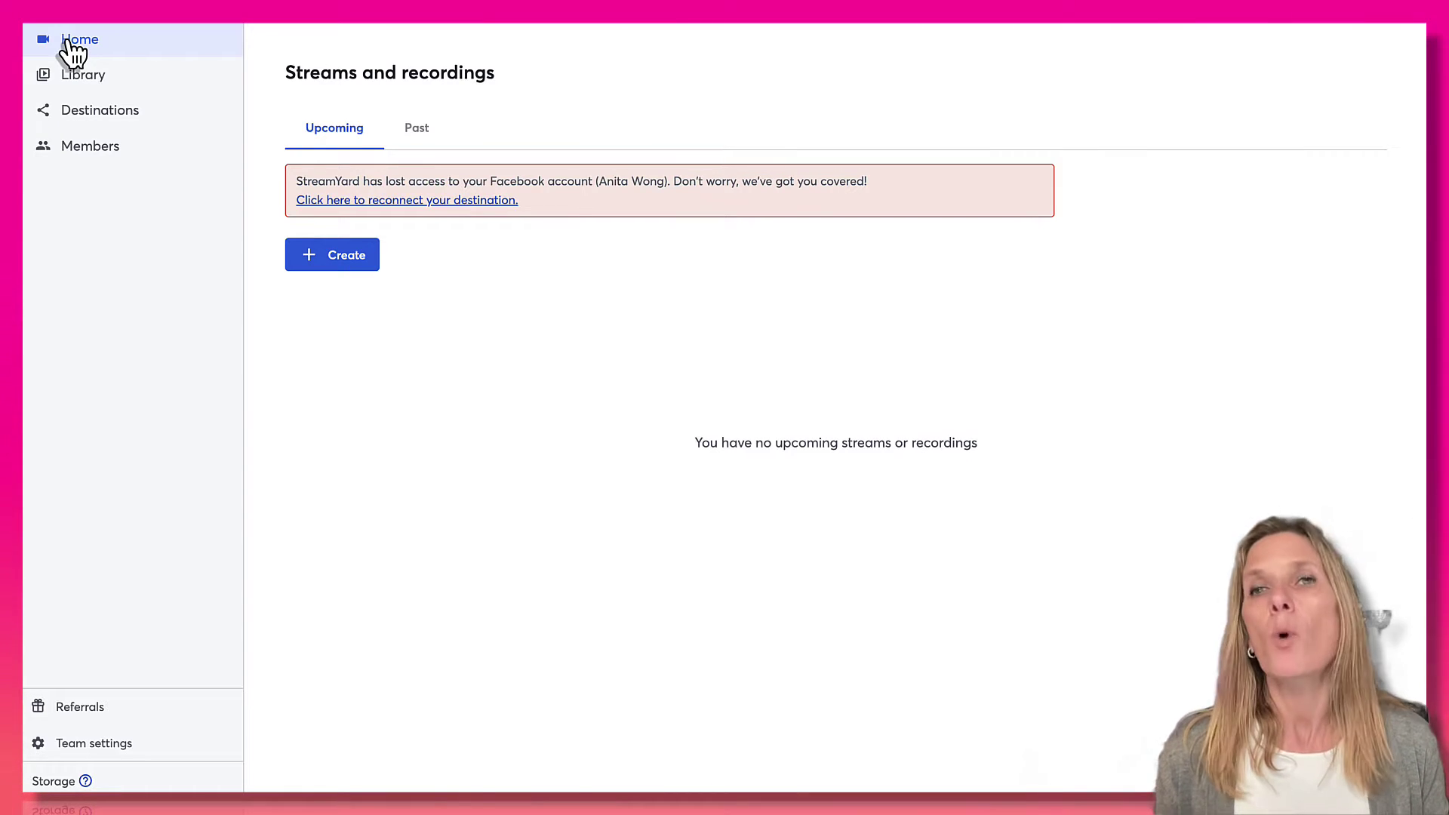
click(92, 114)
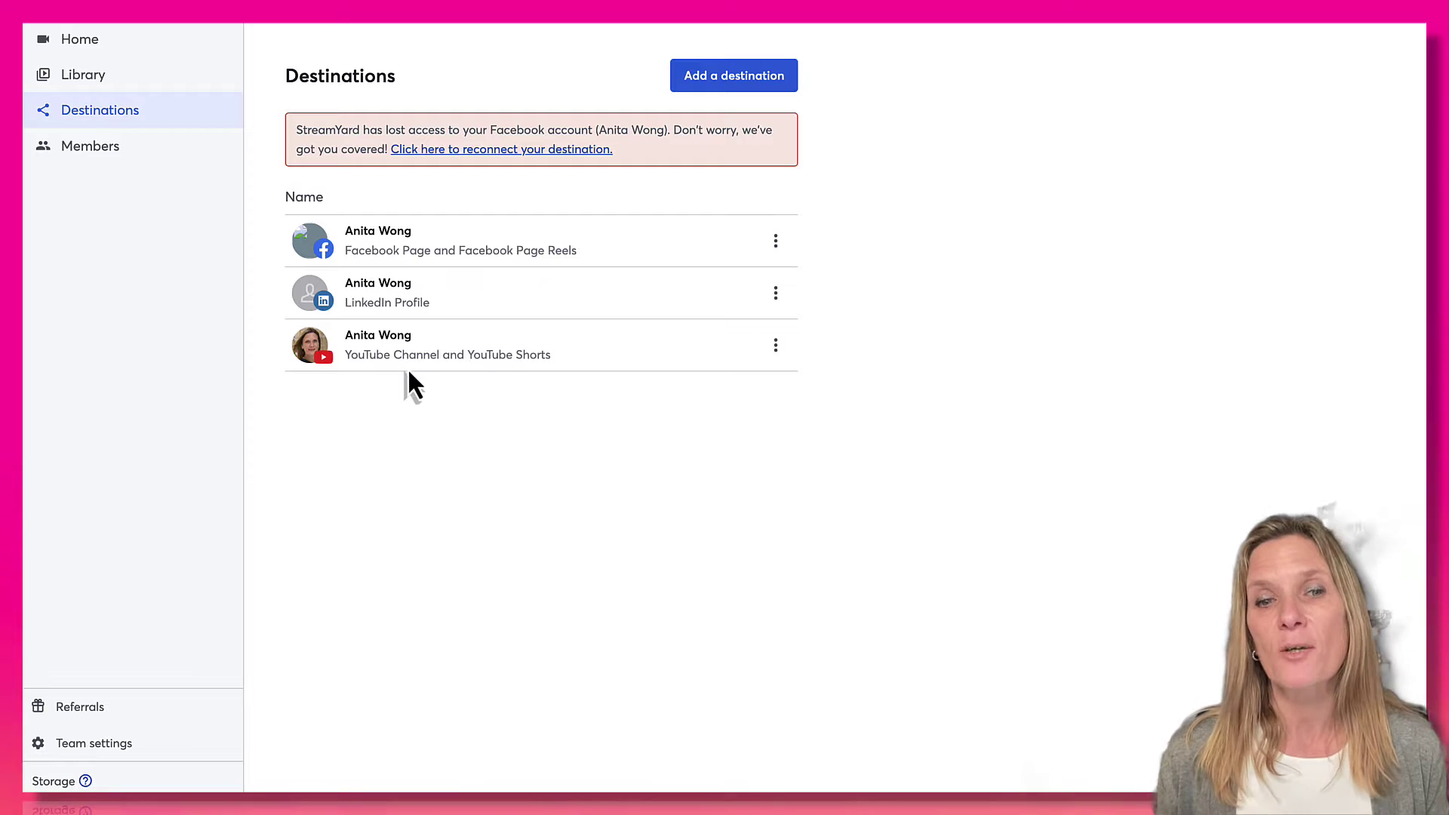
Add an Instagram Live destination by pasting the account's Instagram username.
click(736, 90)
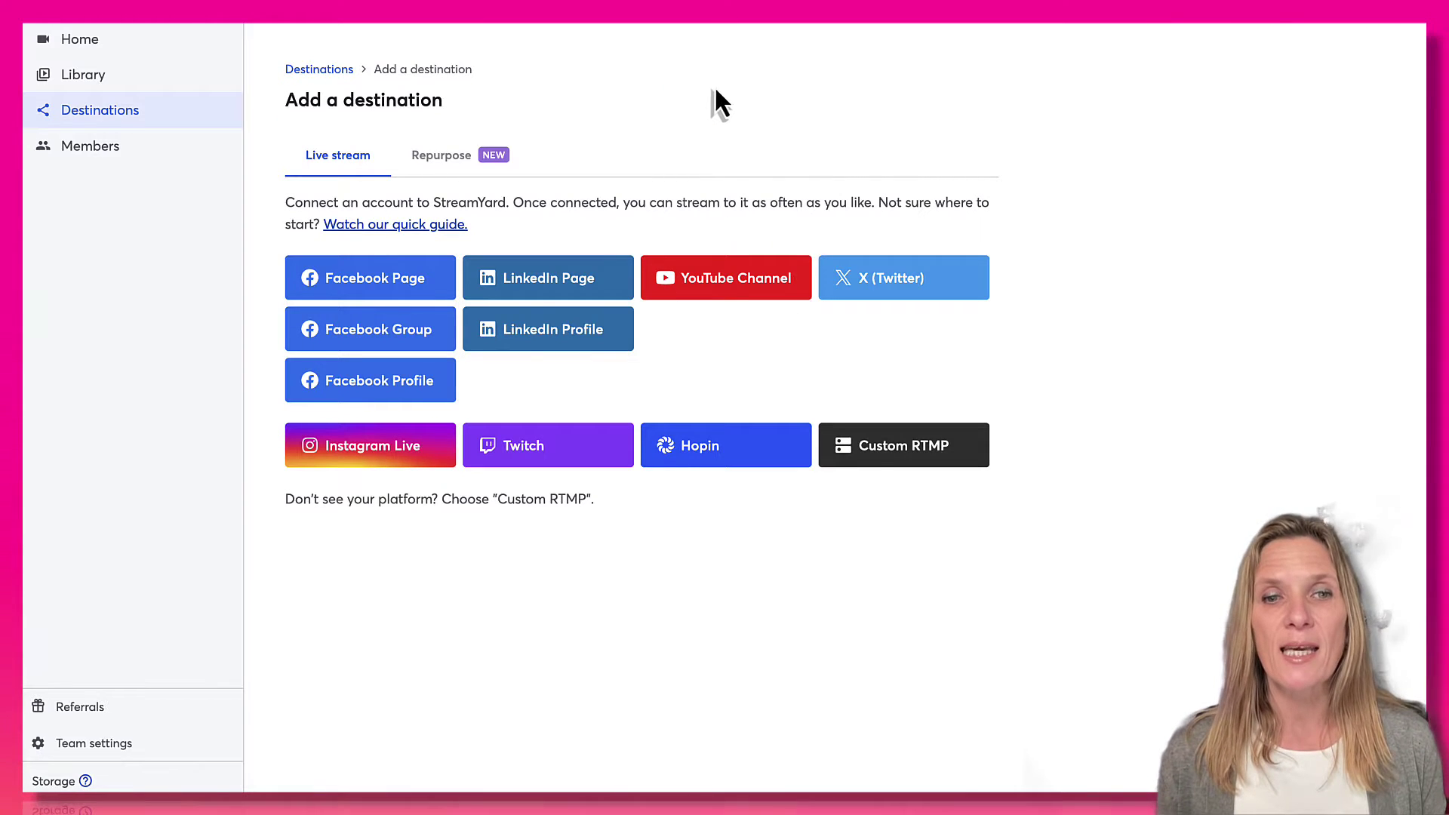
click(378, 468)
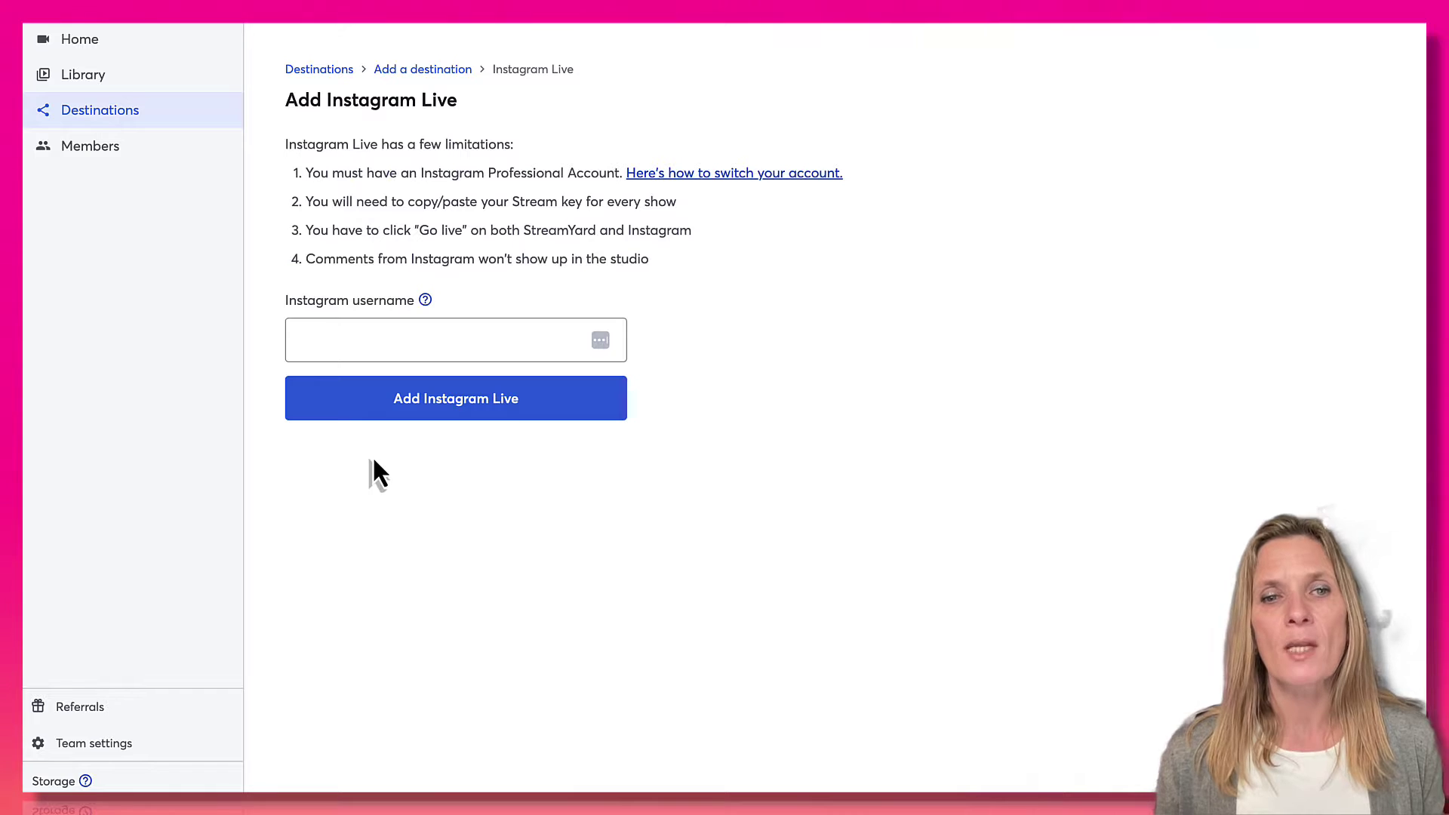
click(370, 340)
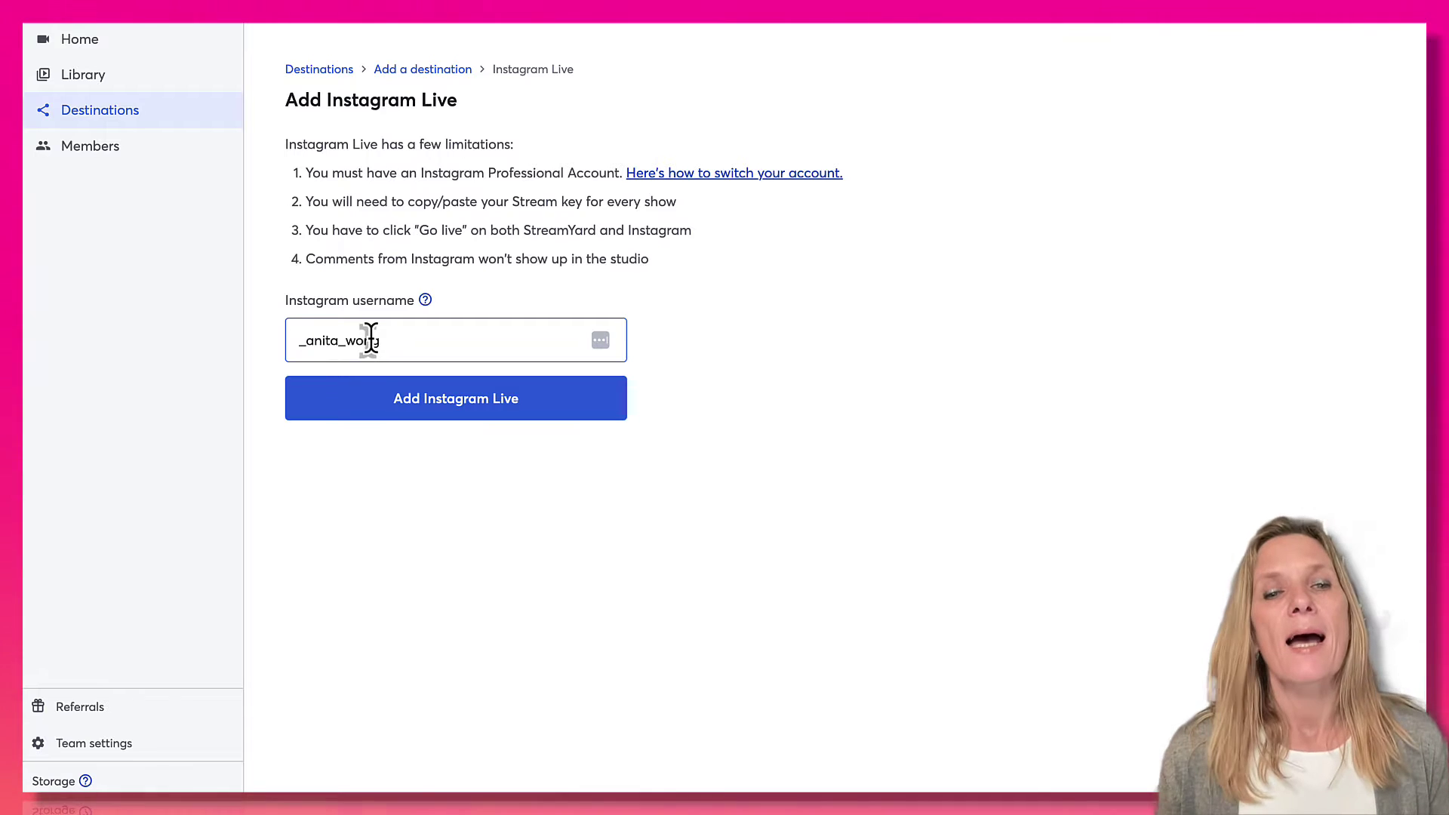
click(419, 402)
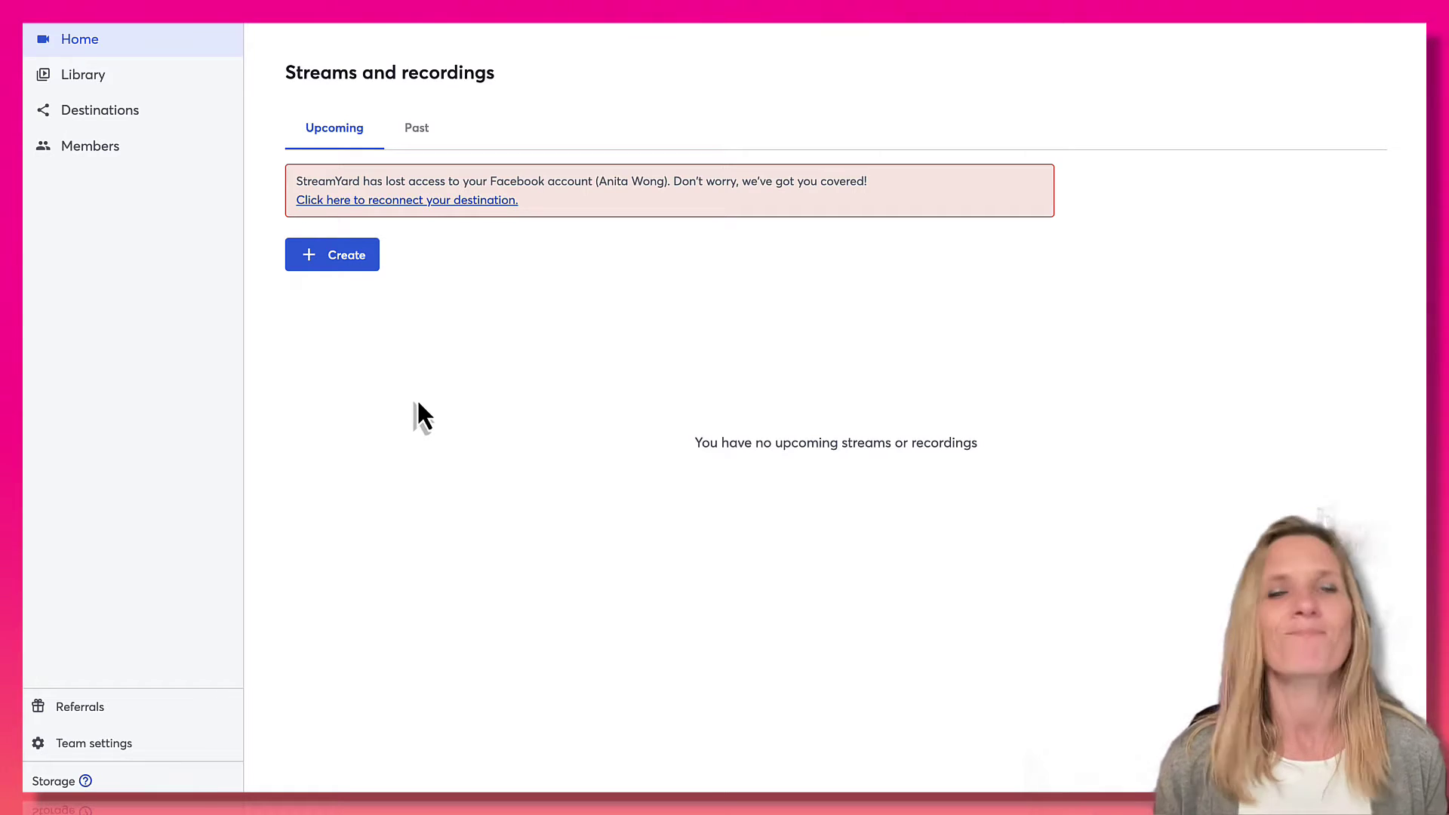
Reopen Destinations to confirm Instagram Live now appears with Facebook, LinkedIn and YouTube.
click(93, 113)
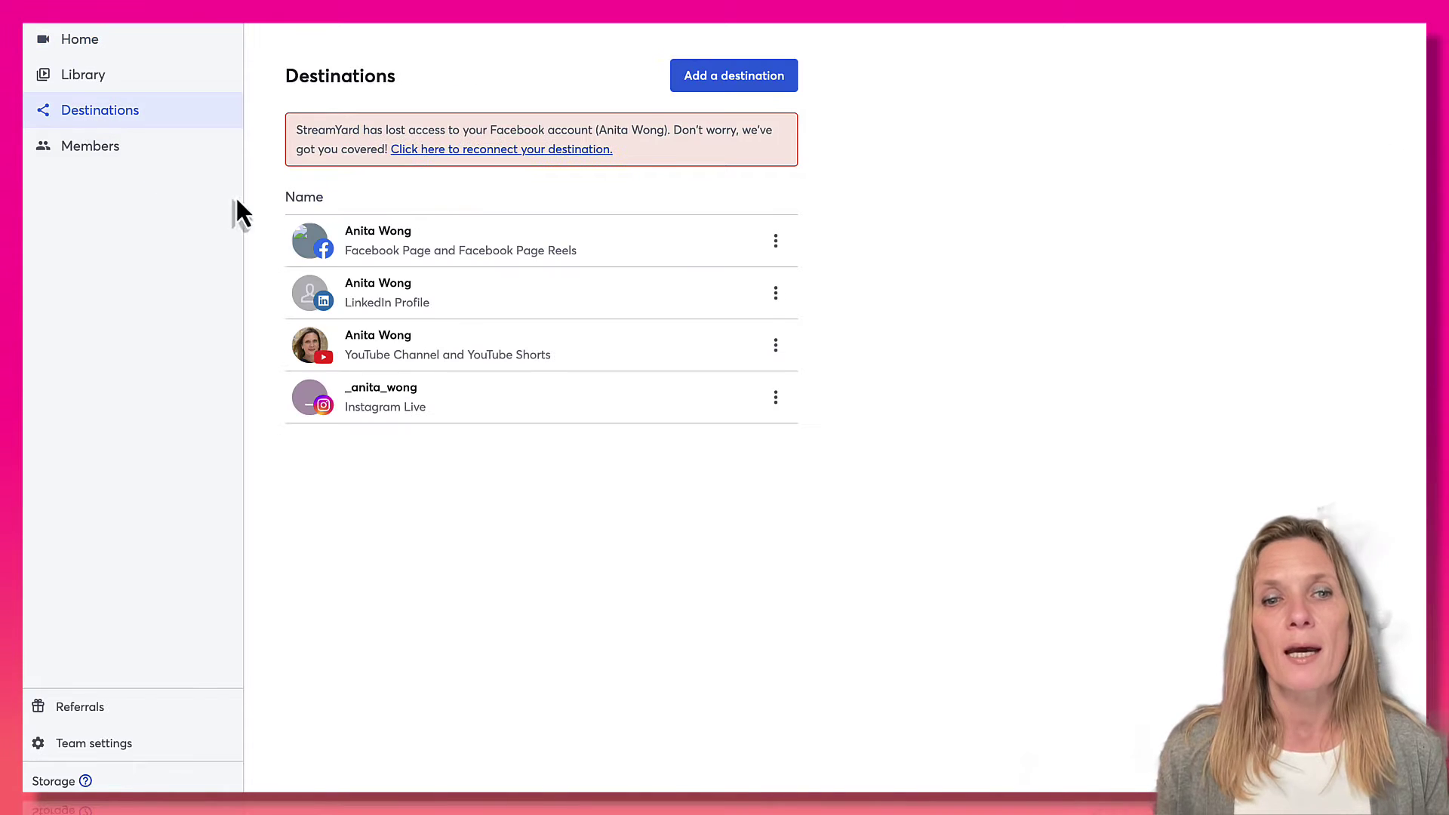
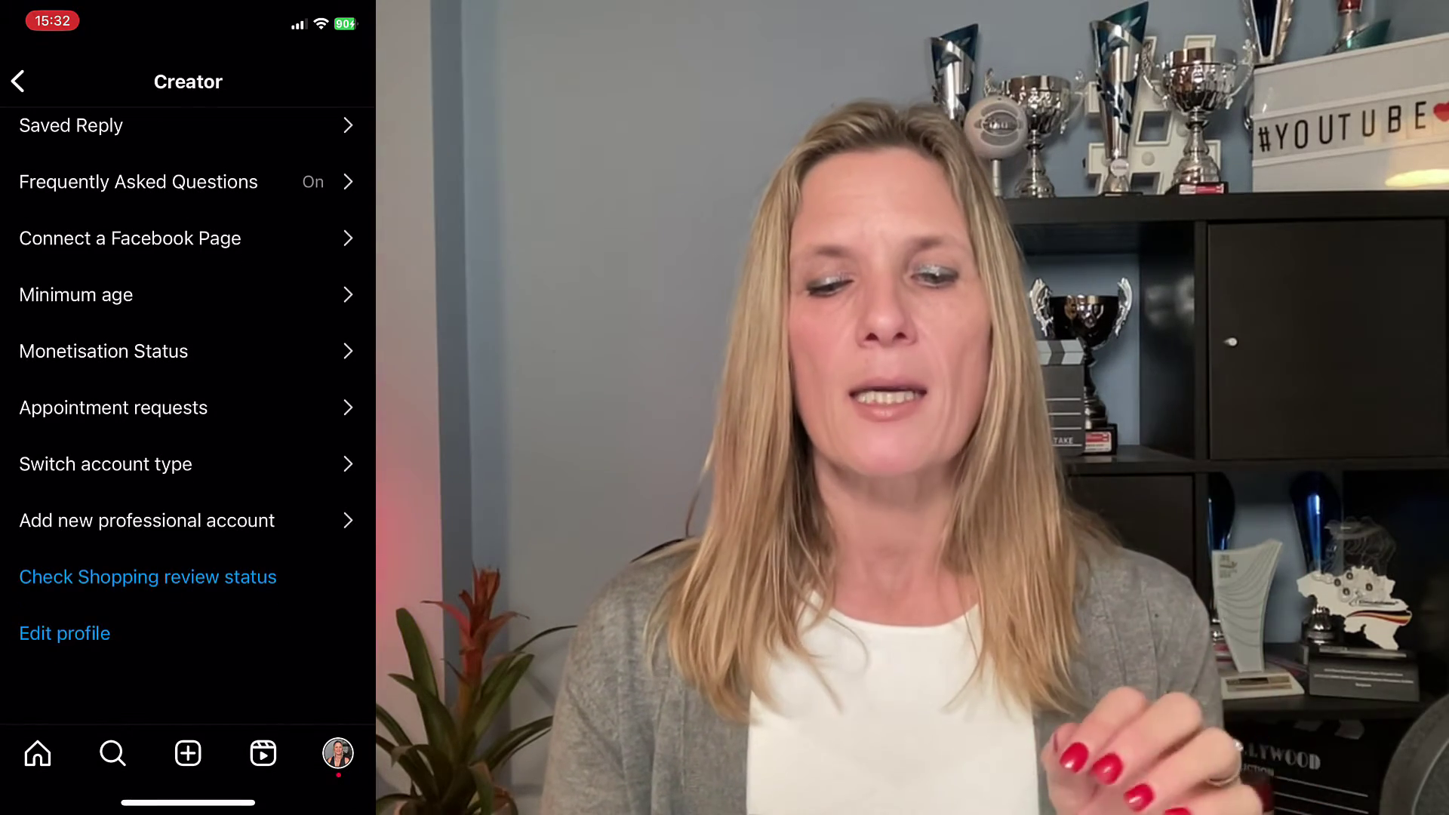
Go through Instagram's Settings and privacy to Archiving and downloading under Your app and media.
scroll(187, 415, up, 5)
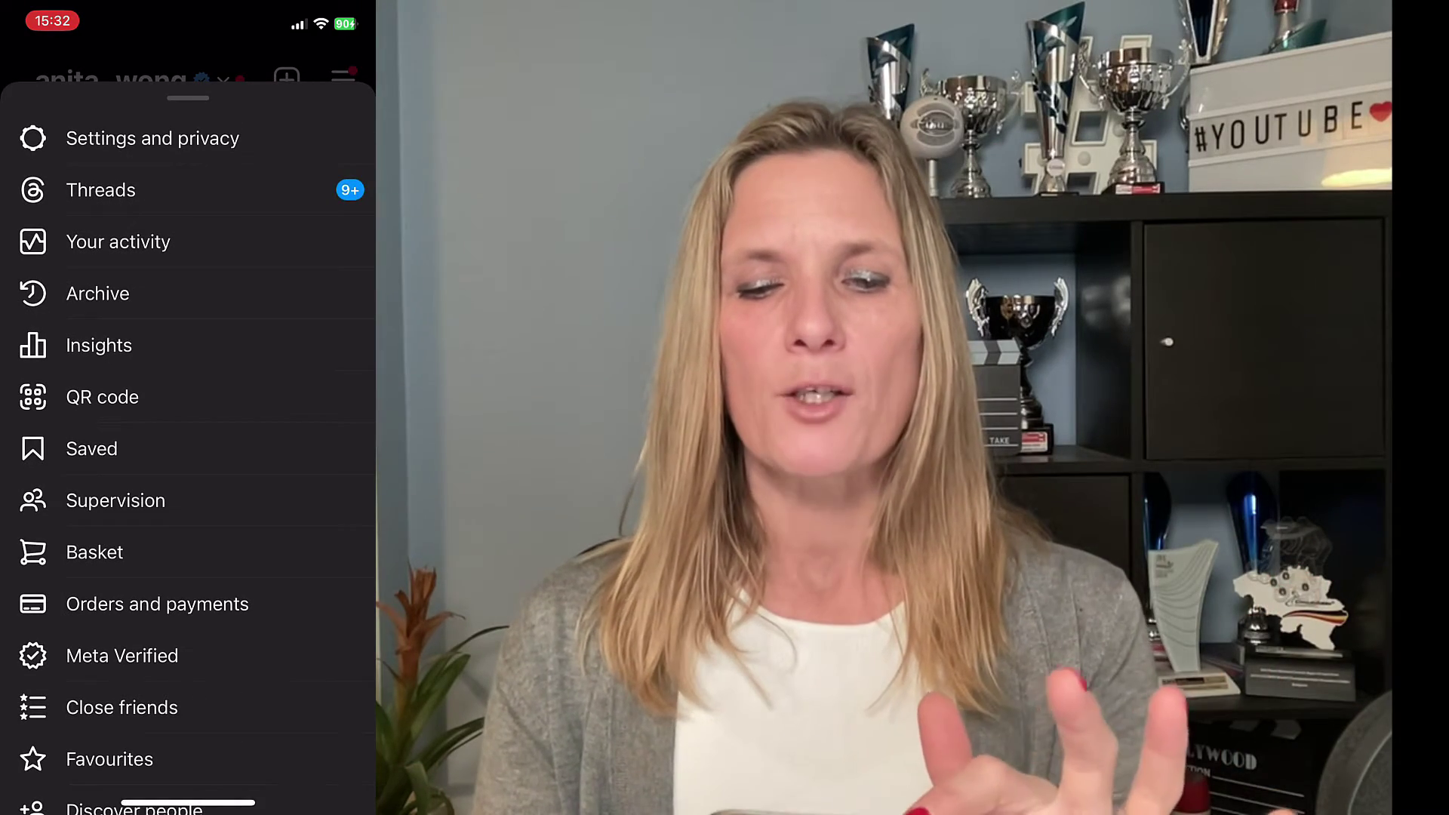
click(151, 138)
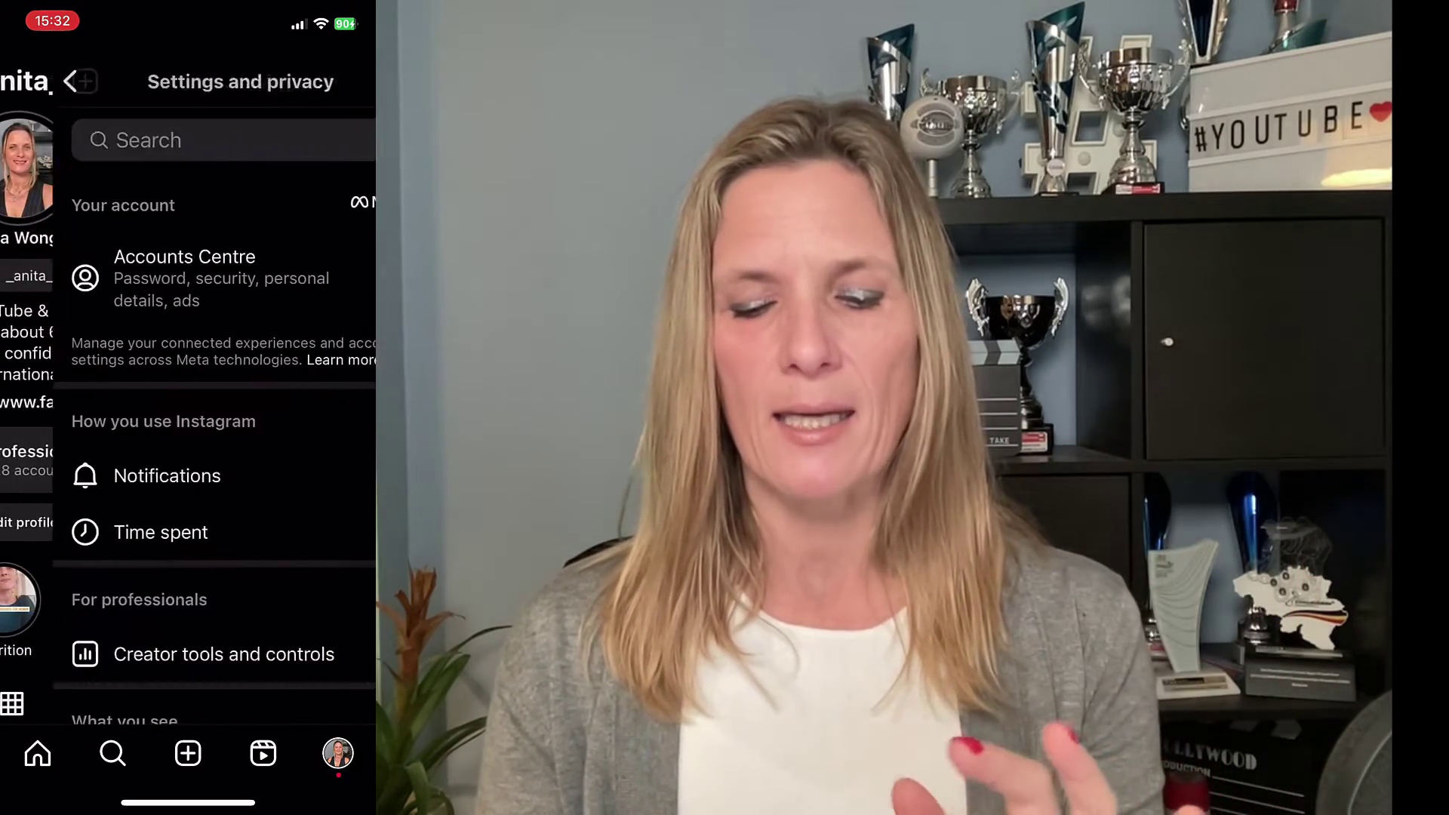
scroll(188, 415, down, 6)
scroll(188, 415, down, 6)
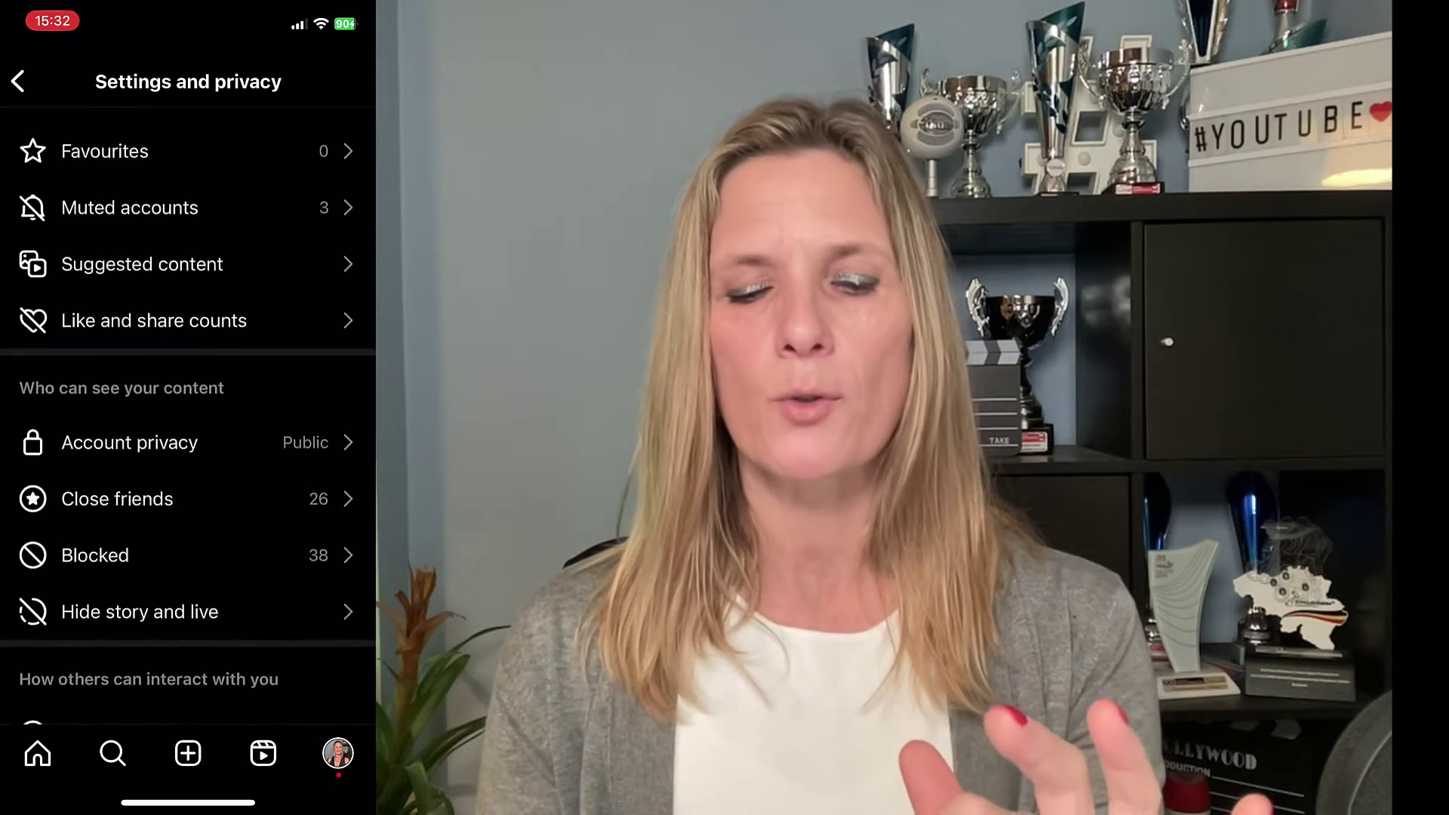
scroll(188, 415, down, 5)
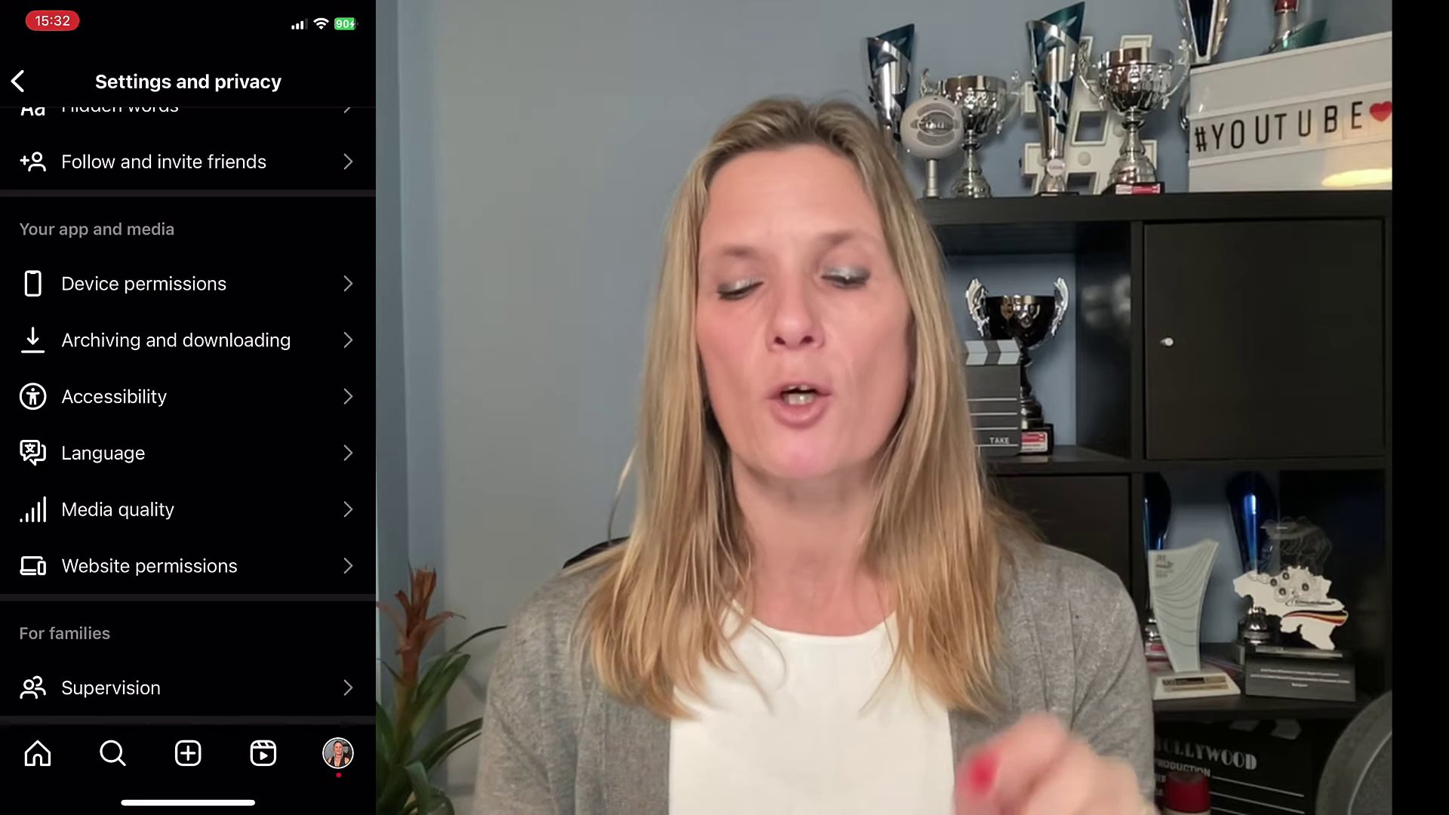
click(176, 339)
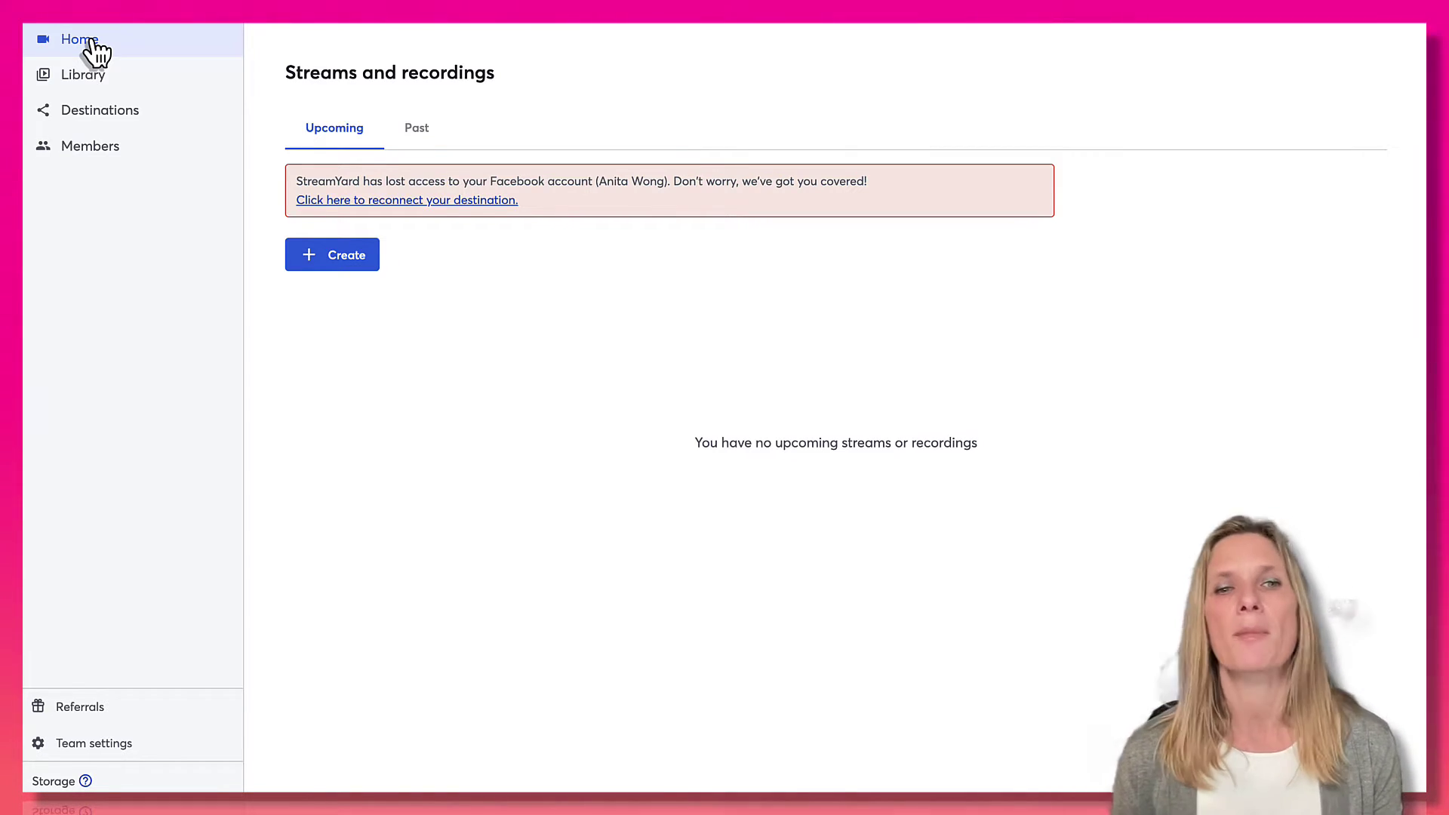
Start a new live stream from StreamYard's Create dialog.
click(343, 258)
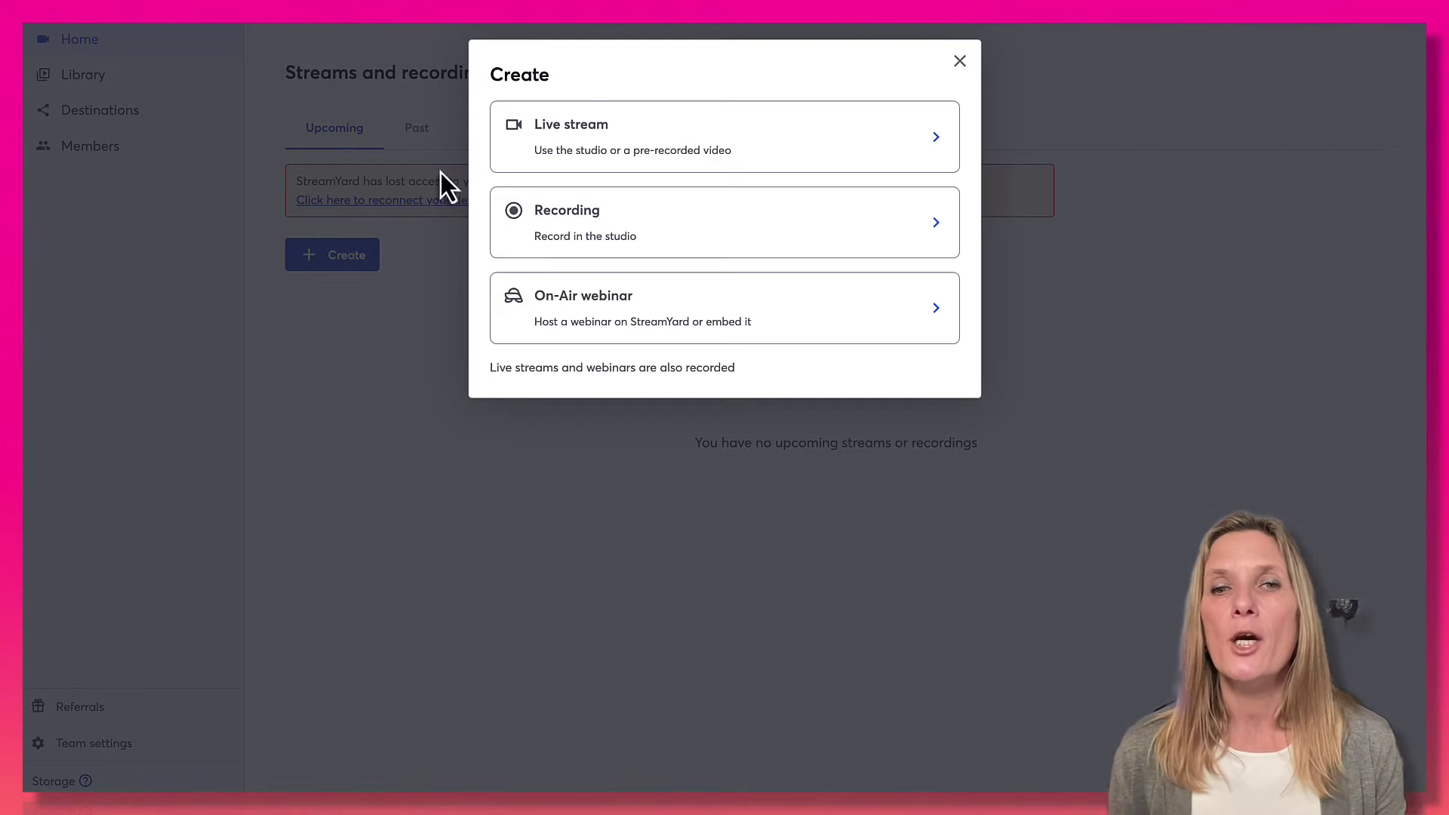
click(620, 143)
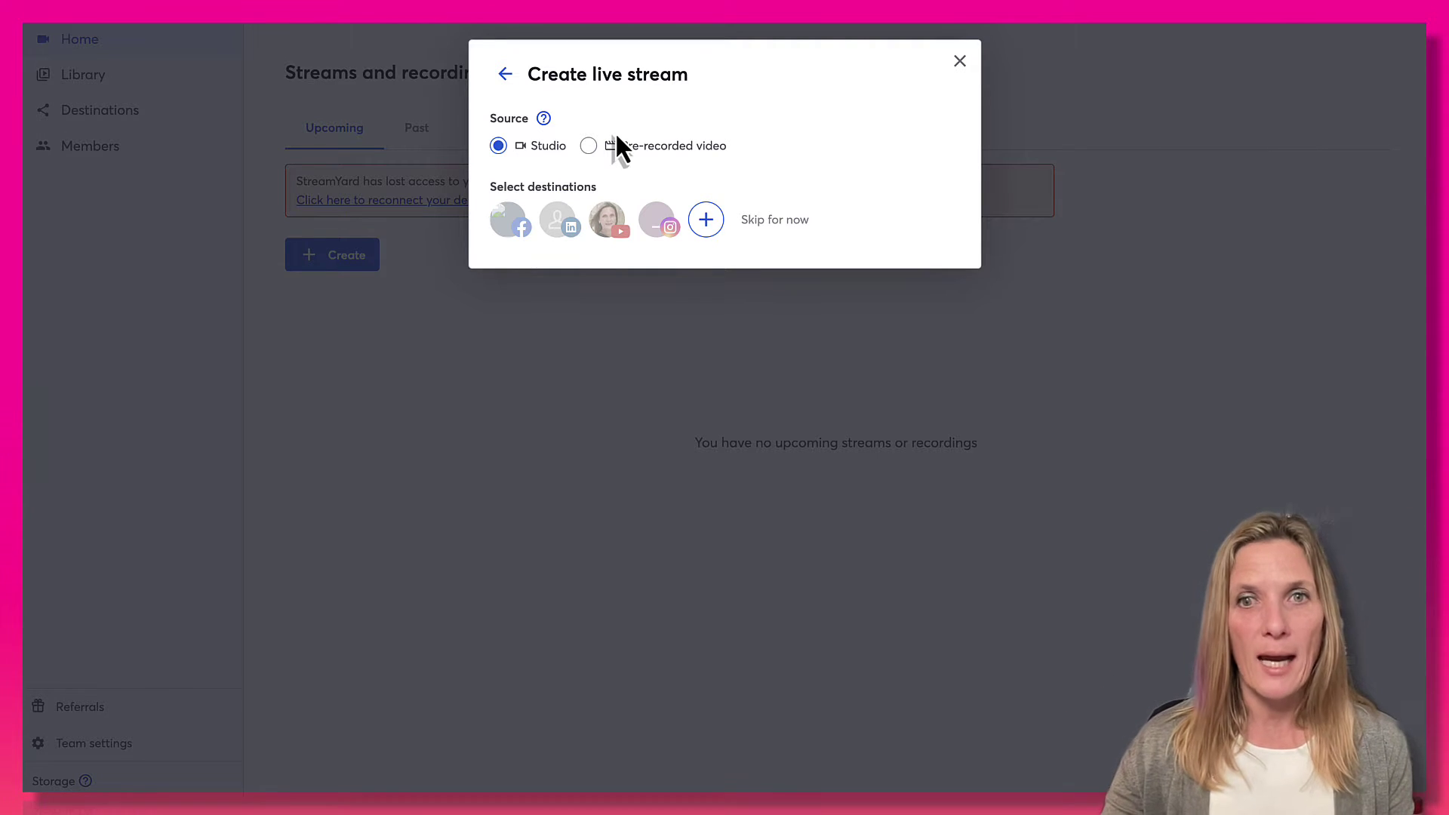
Target Instagram, paste and copy the title 'Going Live Using StreamYard to Instagram'.
click(667, 238)
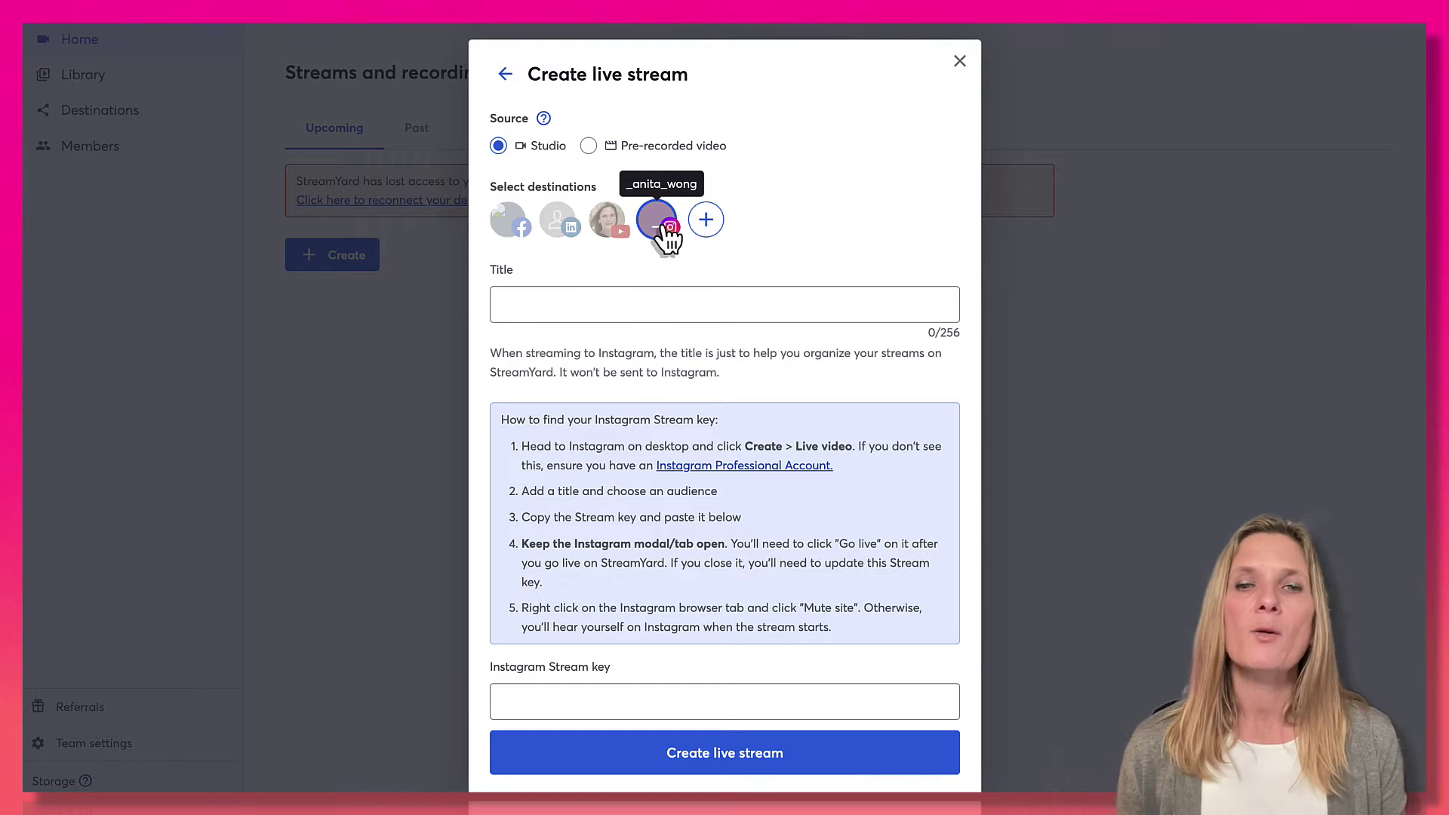
click(644, 301)
text(Going Live Using StreamYard to Instagram)
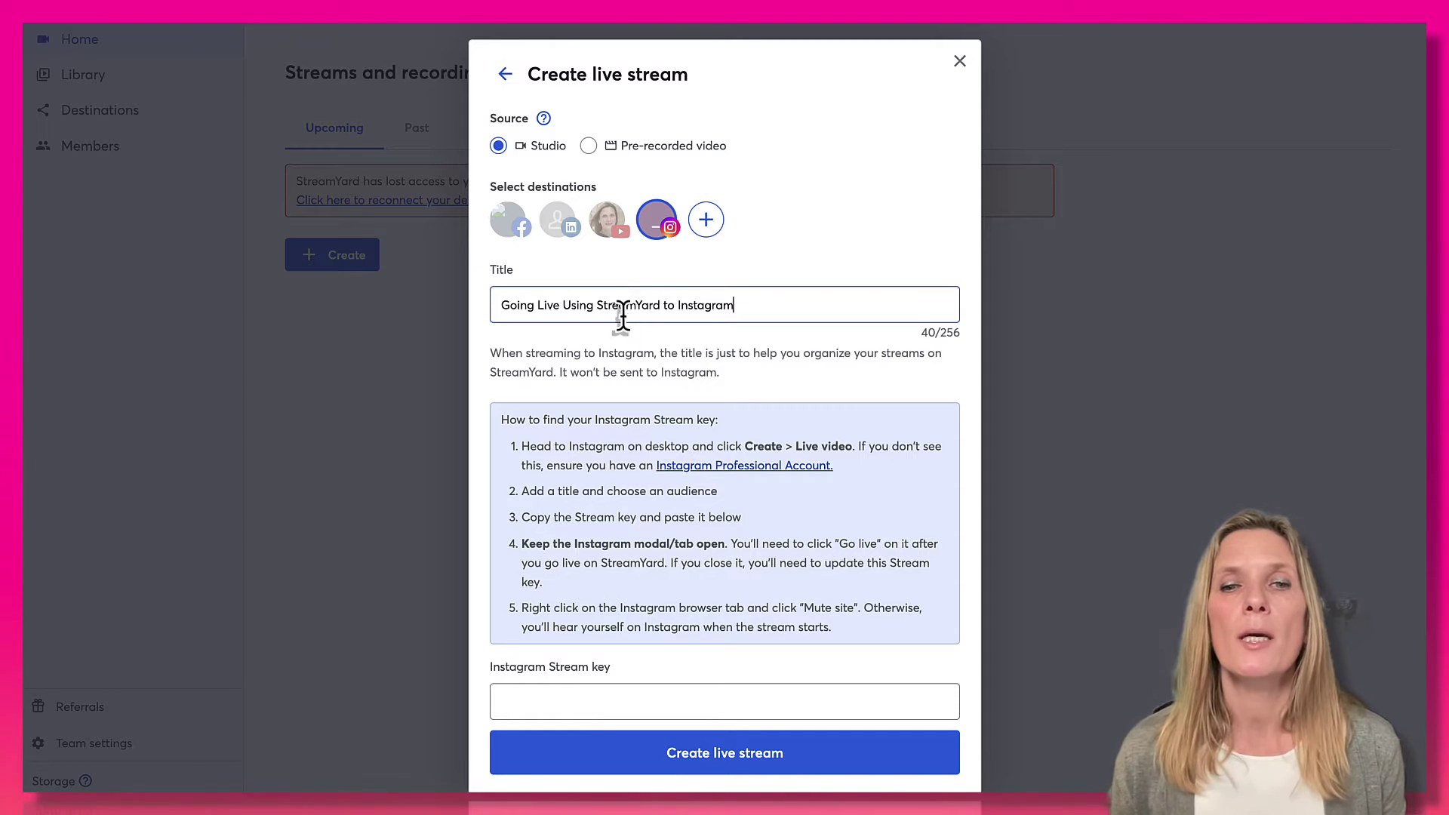
triple_click(610, 302)
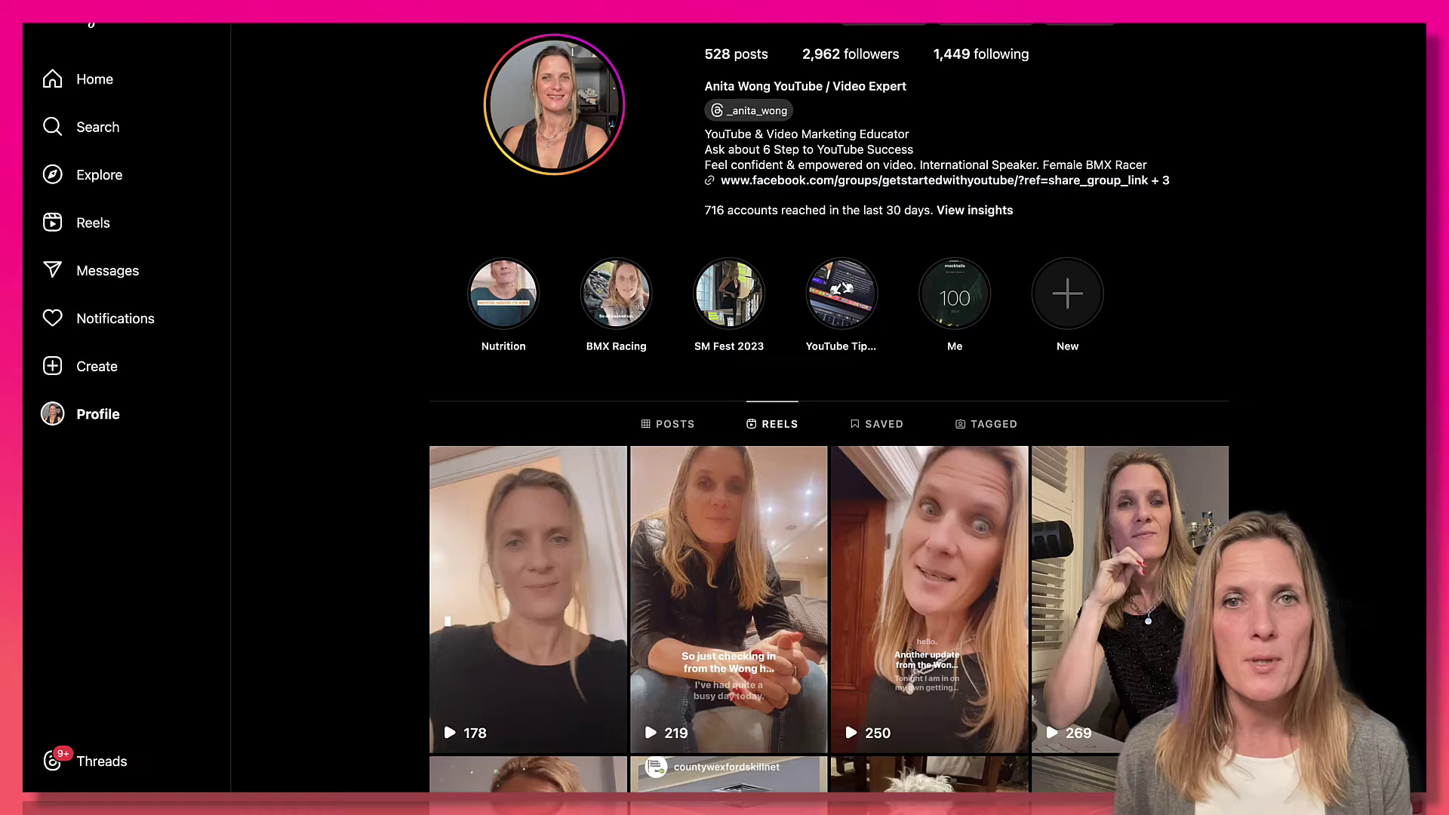
click(668, 423)
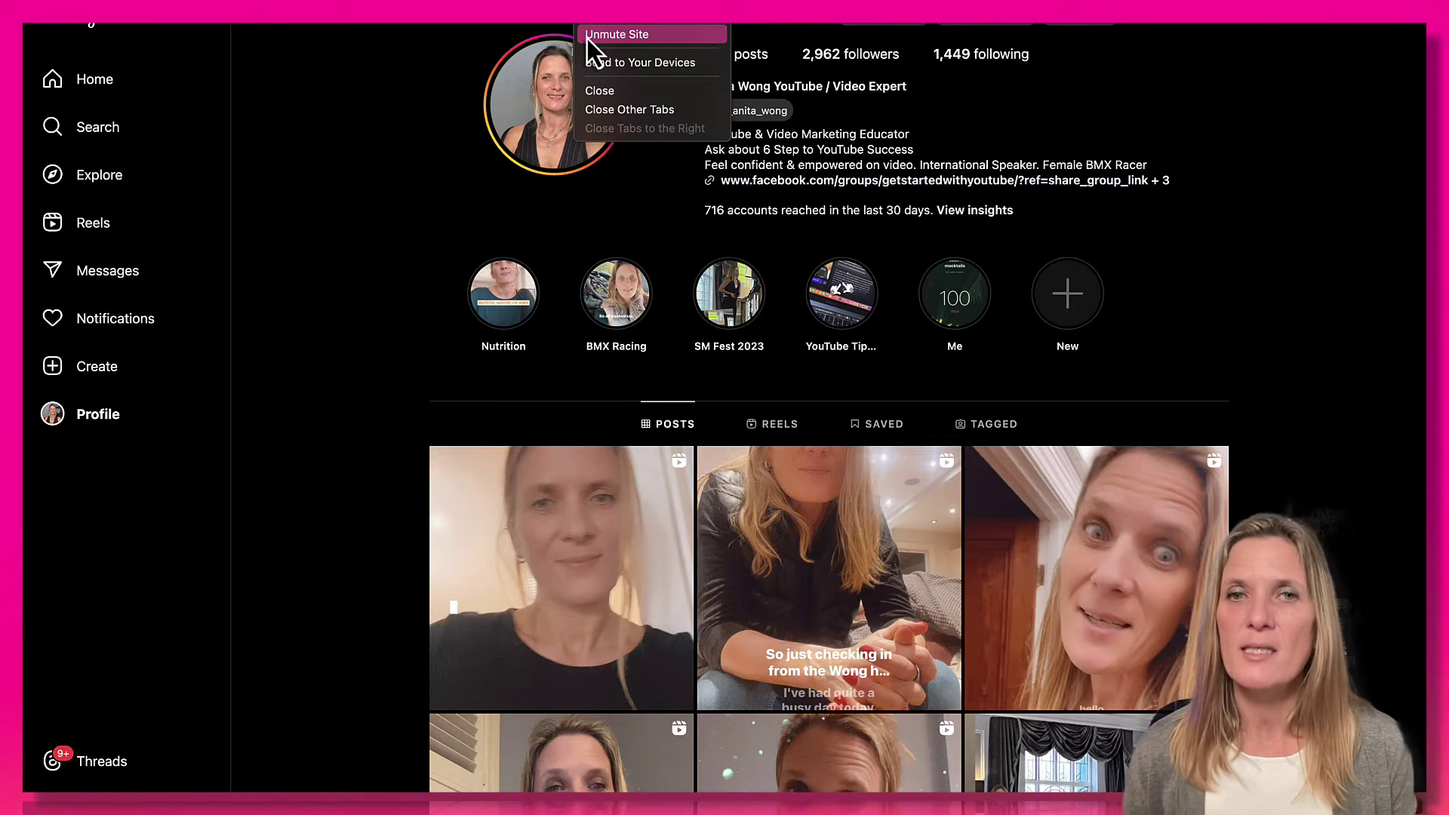
Mute the Instagram site and bring up the sidebar's Create menu.
click(587, 37)
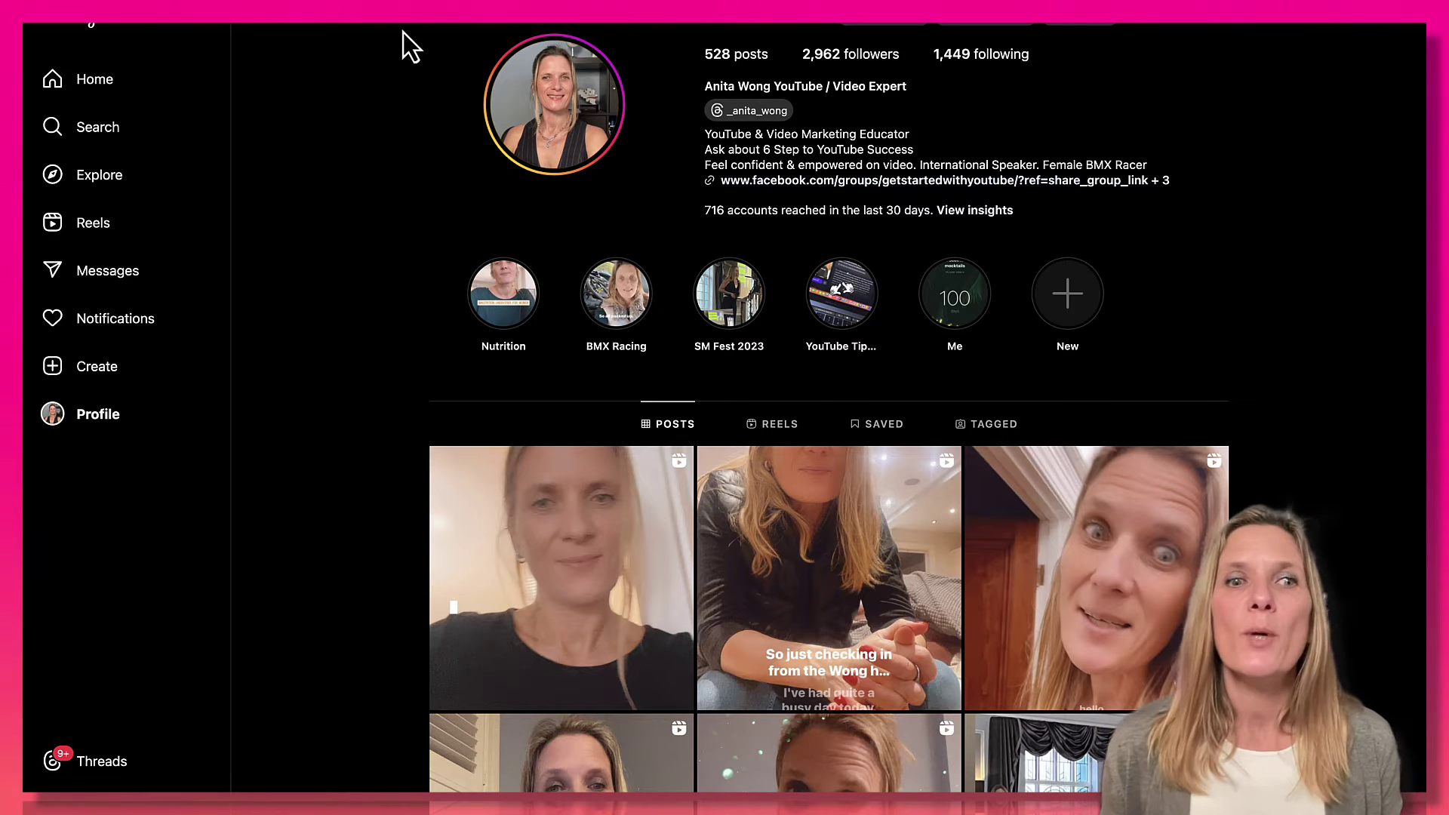
click(97, 377)
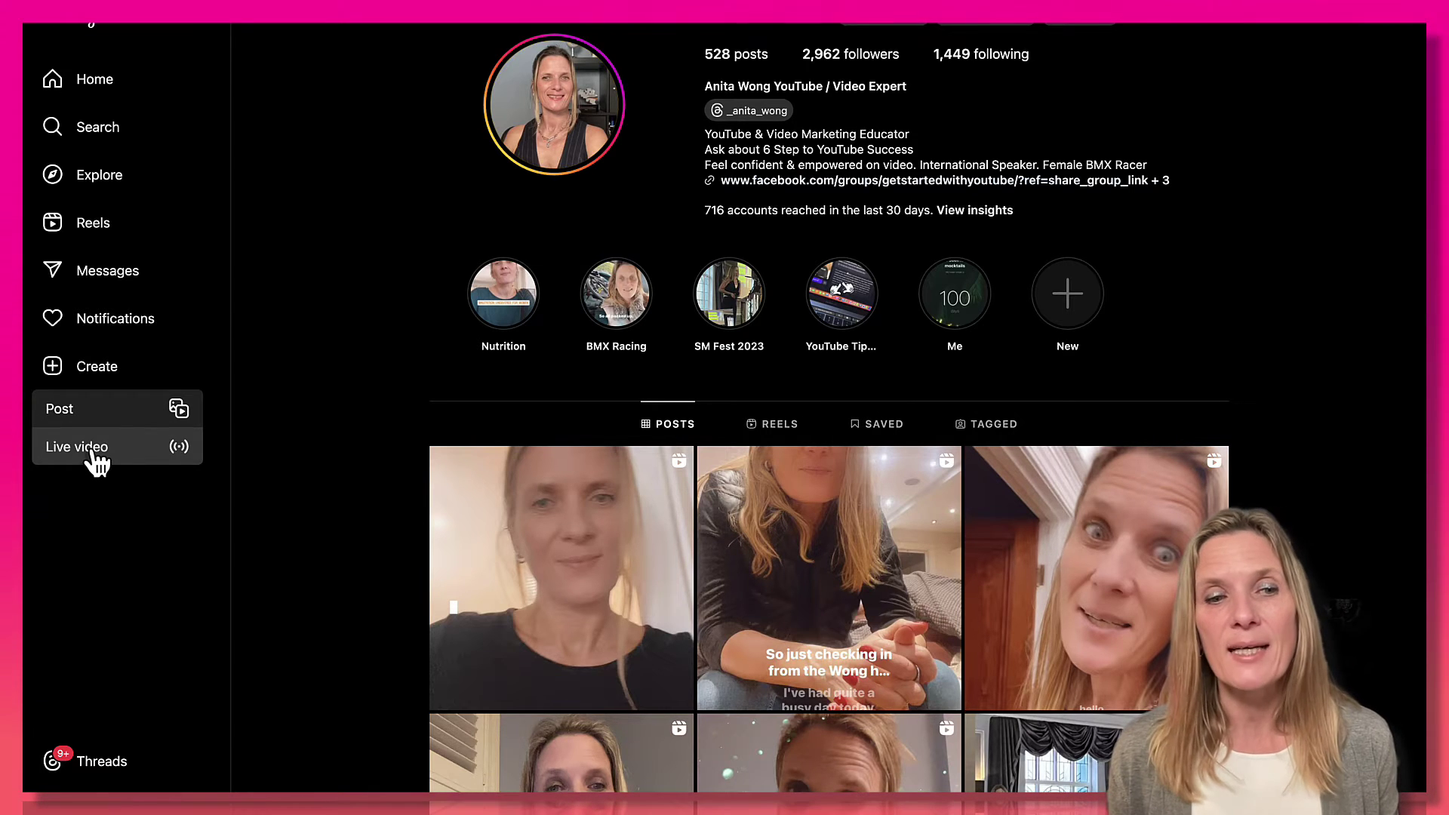
Set up a Public Instagram live video with the pasted title and copy its stream key.
click(92, 450)
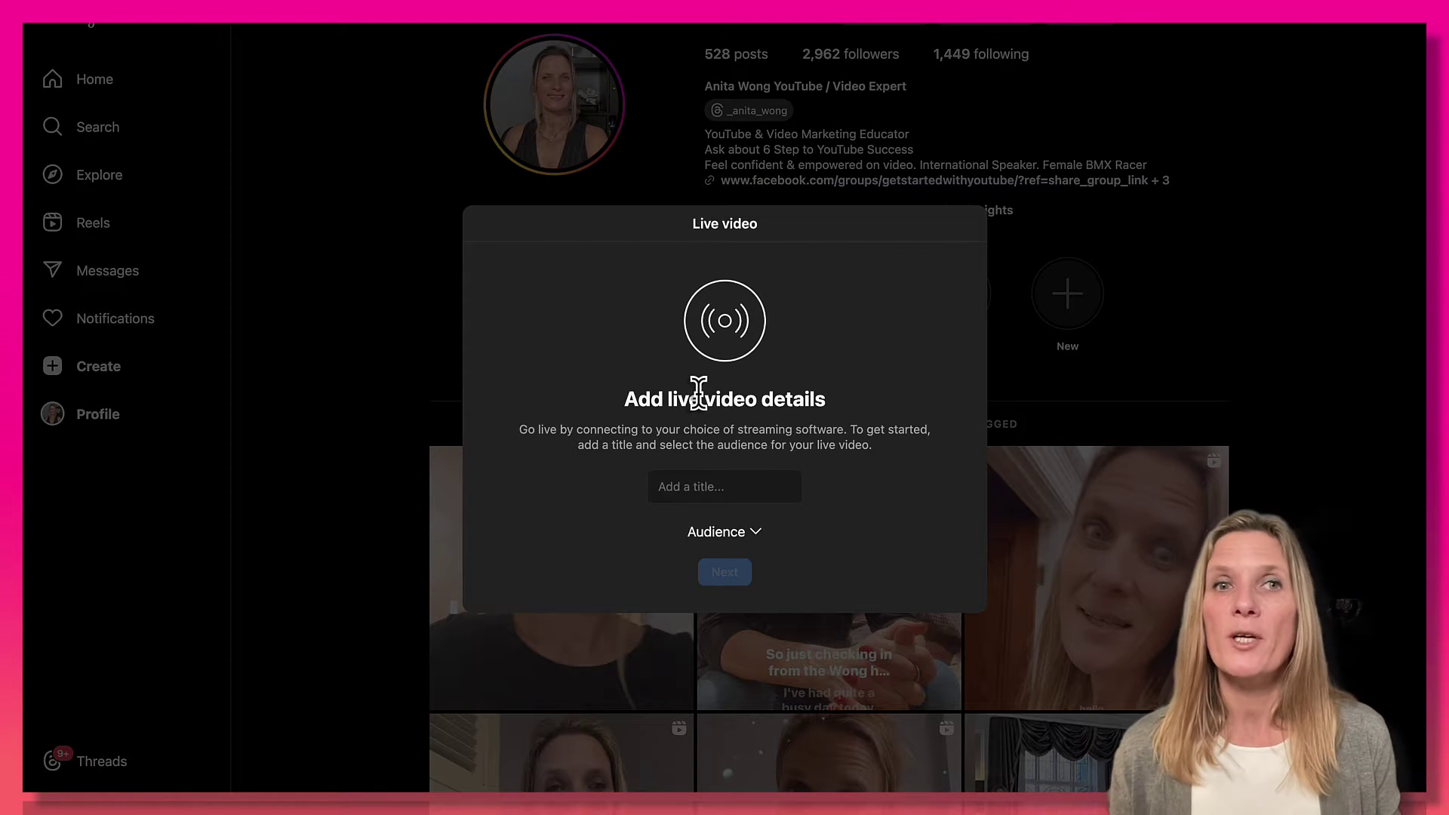
click(703, 489)
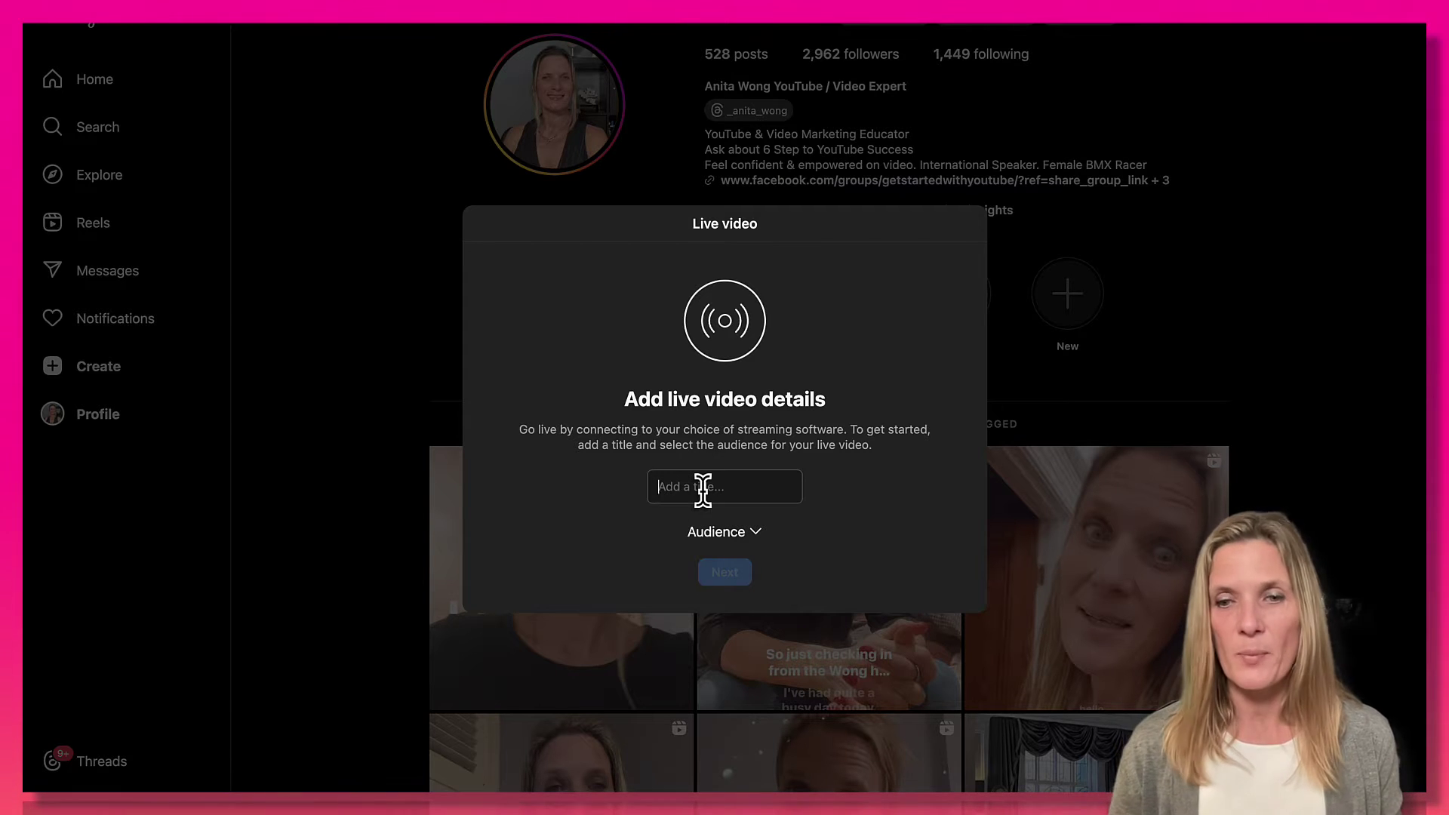
text(StreamYard to Instagram)
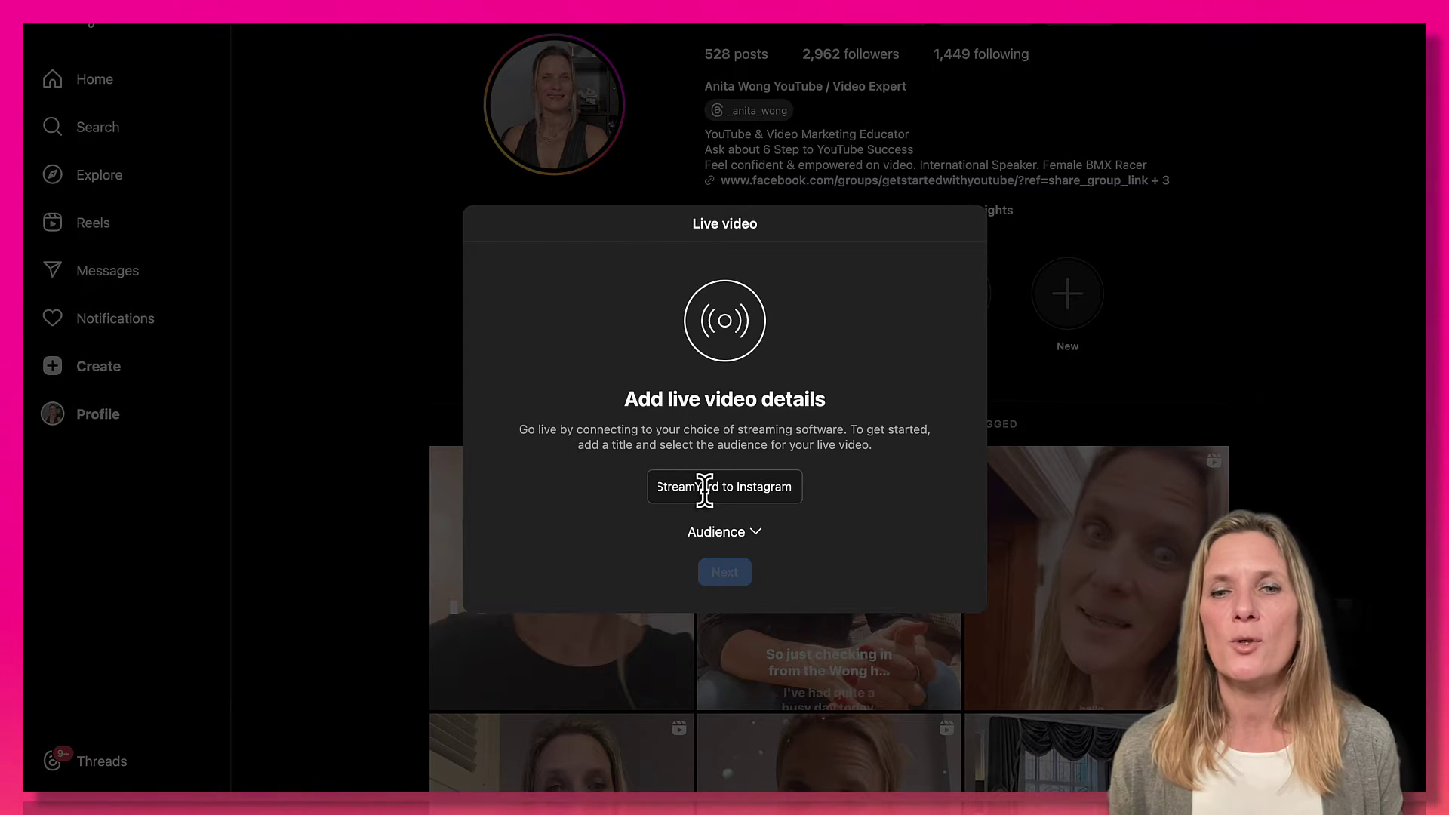
click(731, 537)
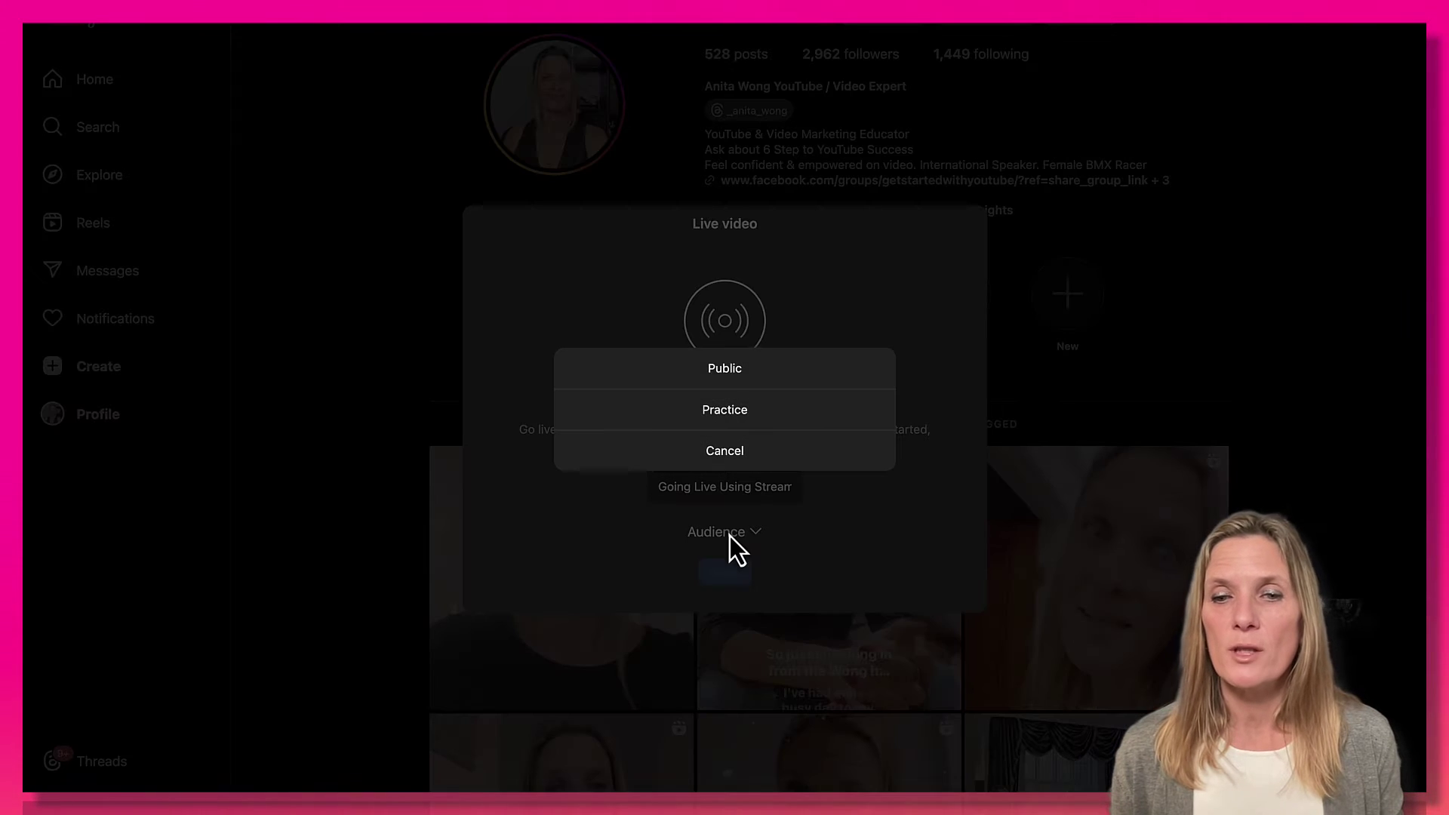
click(726, 370)
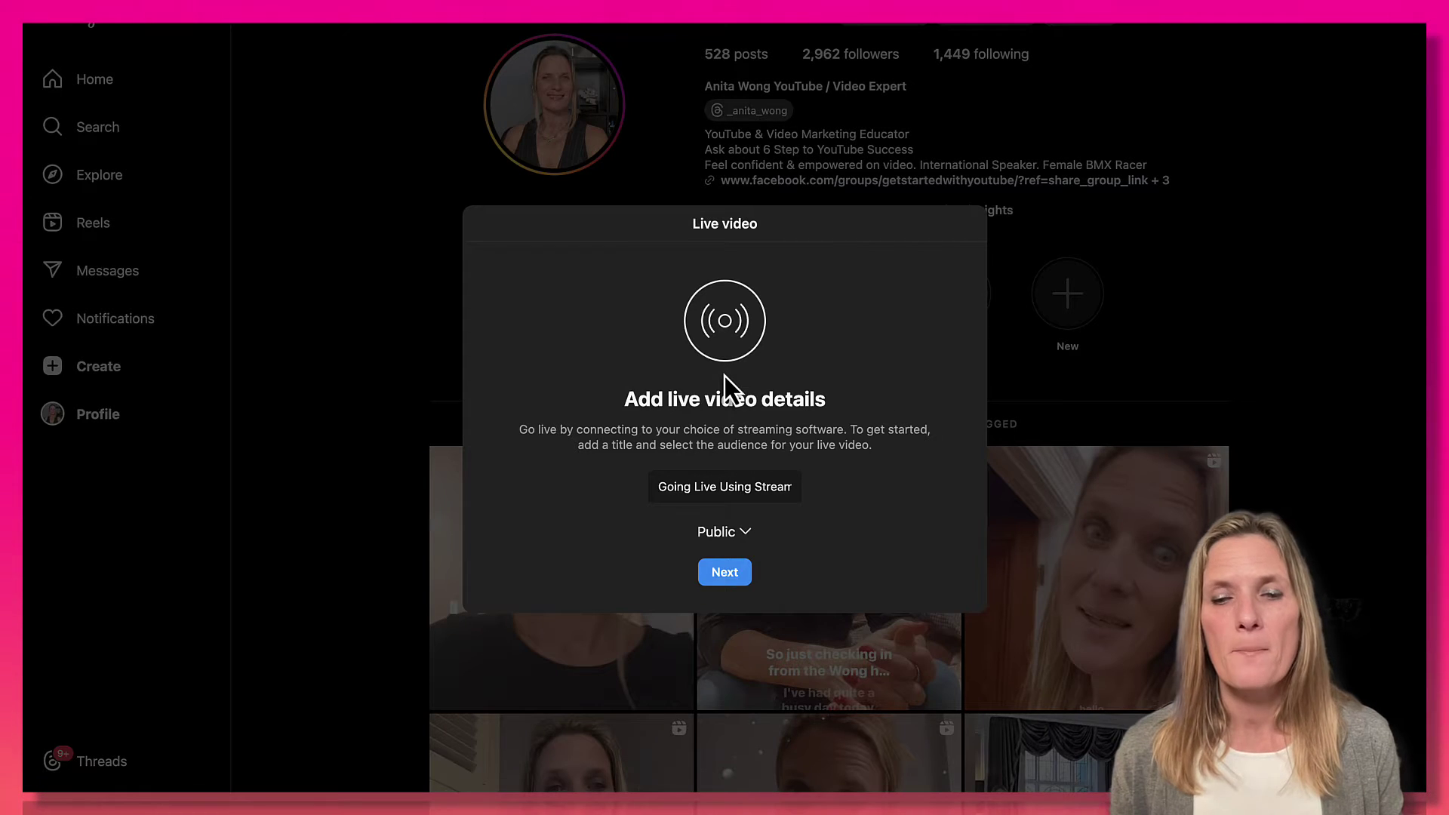
click(724, 572)
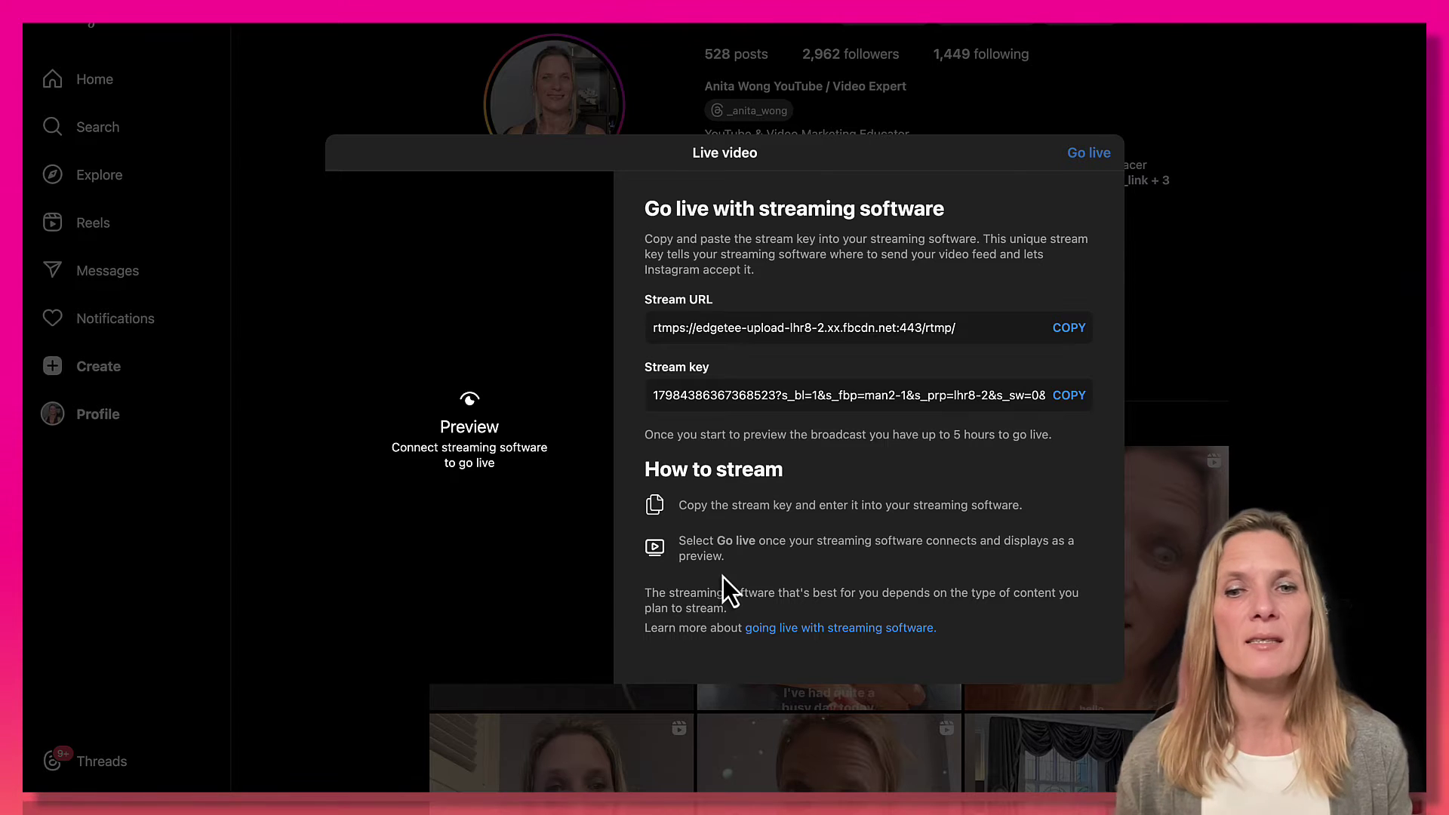
click(1080, 404)
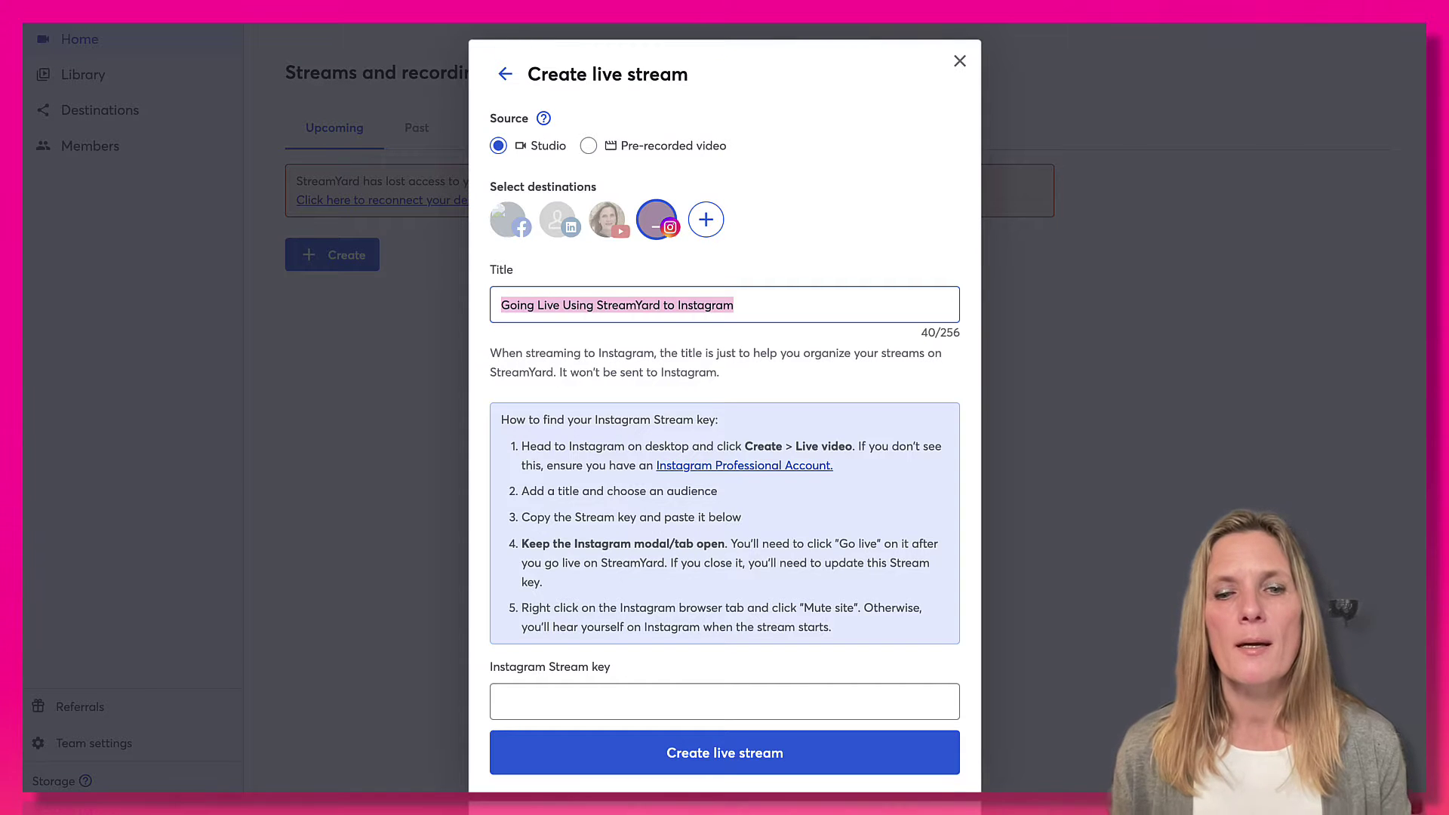
Paste the Instagram stream key into StreamYard and create the live stream.
click(542, 700)
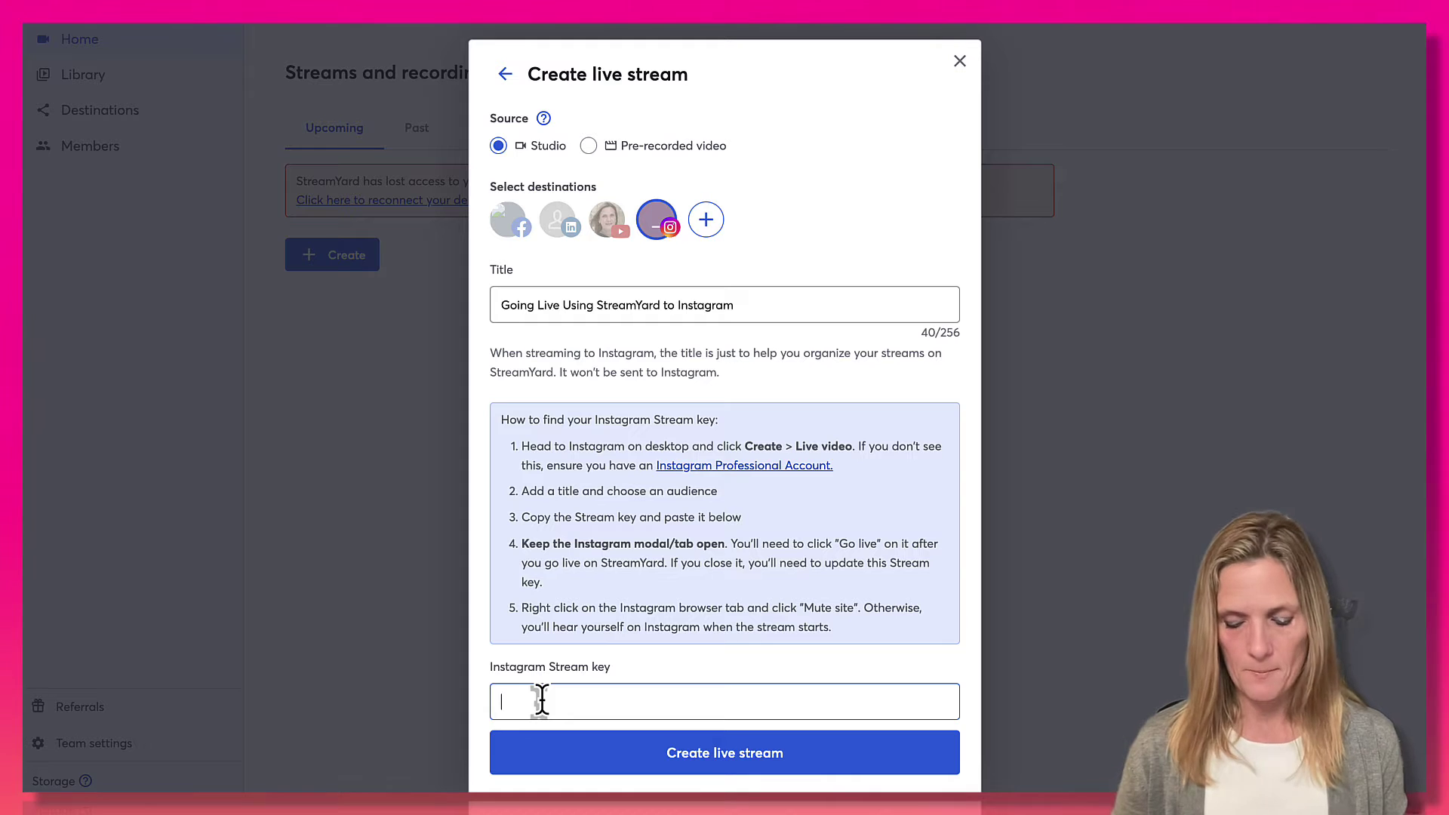
key(ctrl+v)
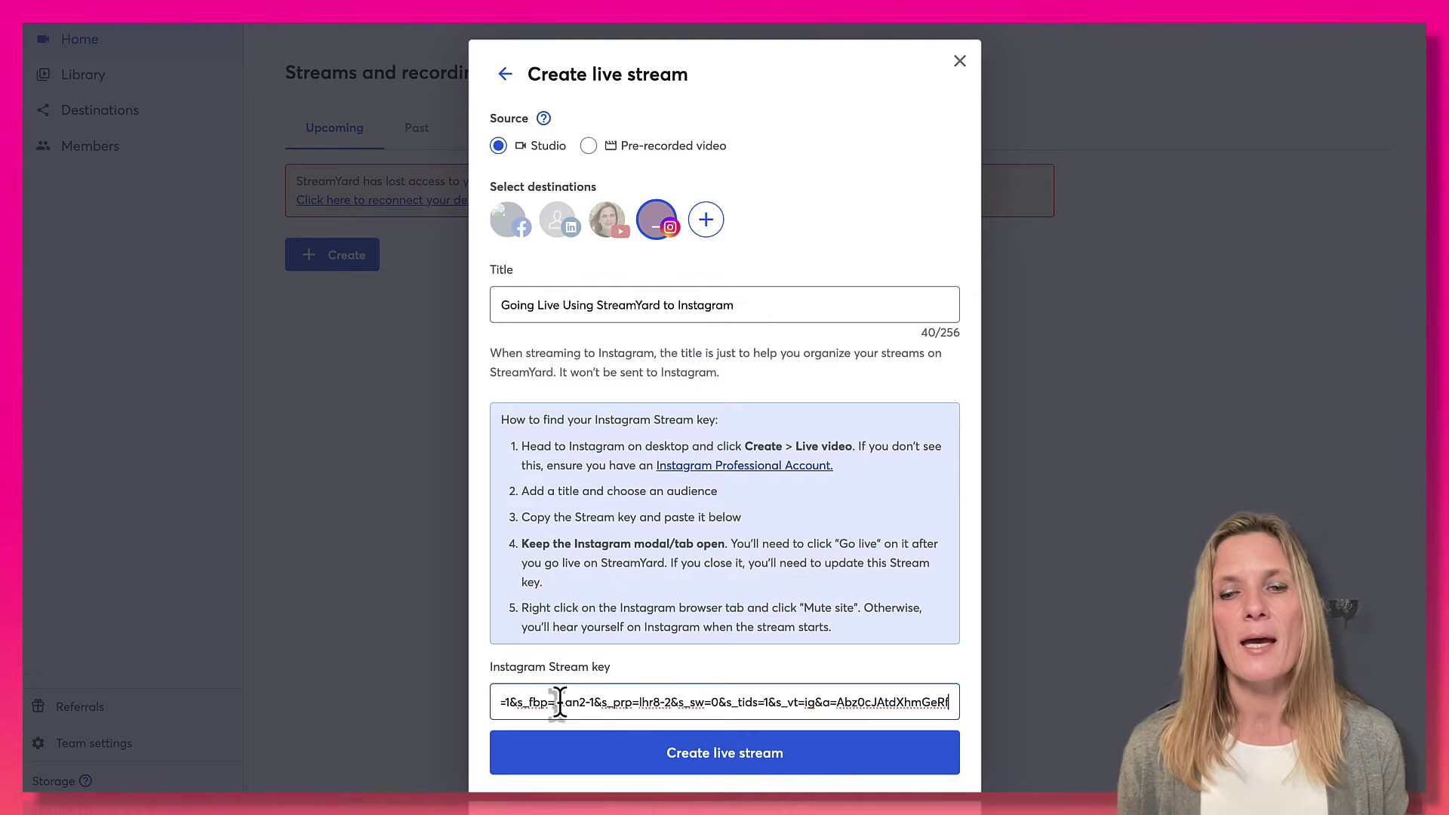
click(690, 755)
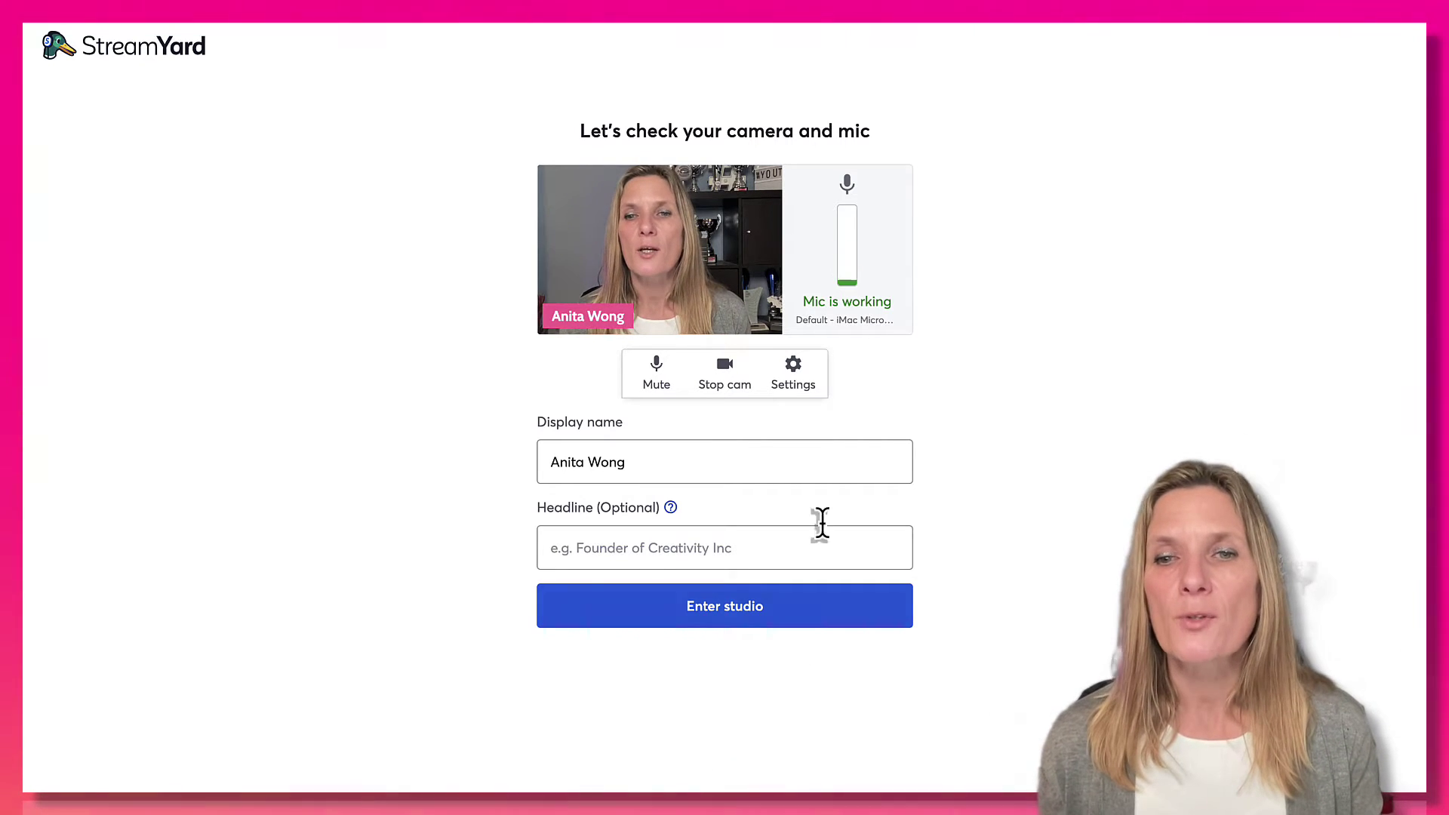
Open StreamYard's Settings dialog on the Camera section from the camera and mic check.
click(800, 378)
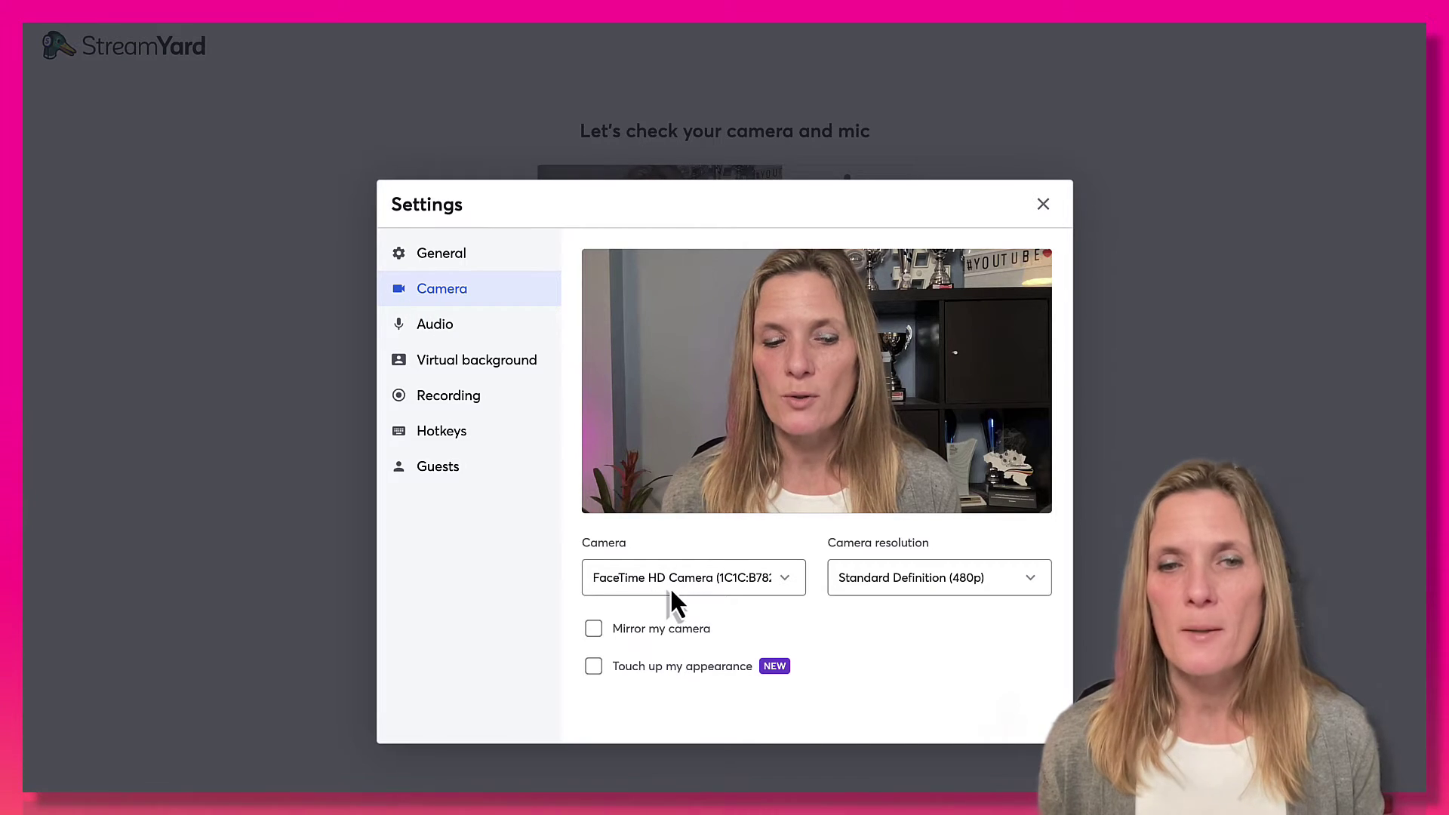
Check Audio keeping the built-in microphone, view Virtual background, then close Settings.
click(423, 332)
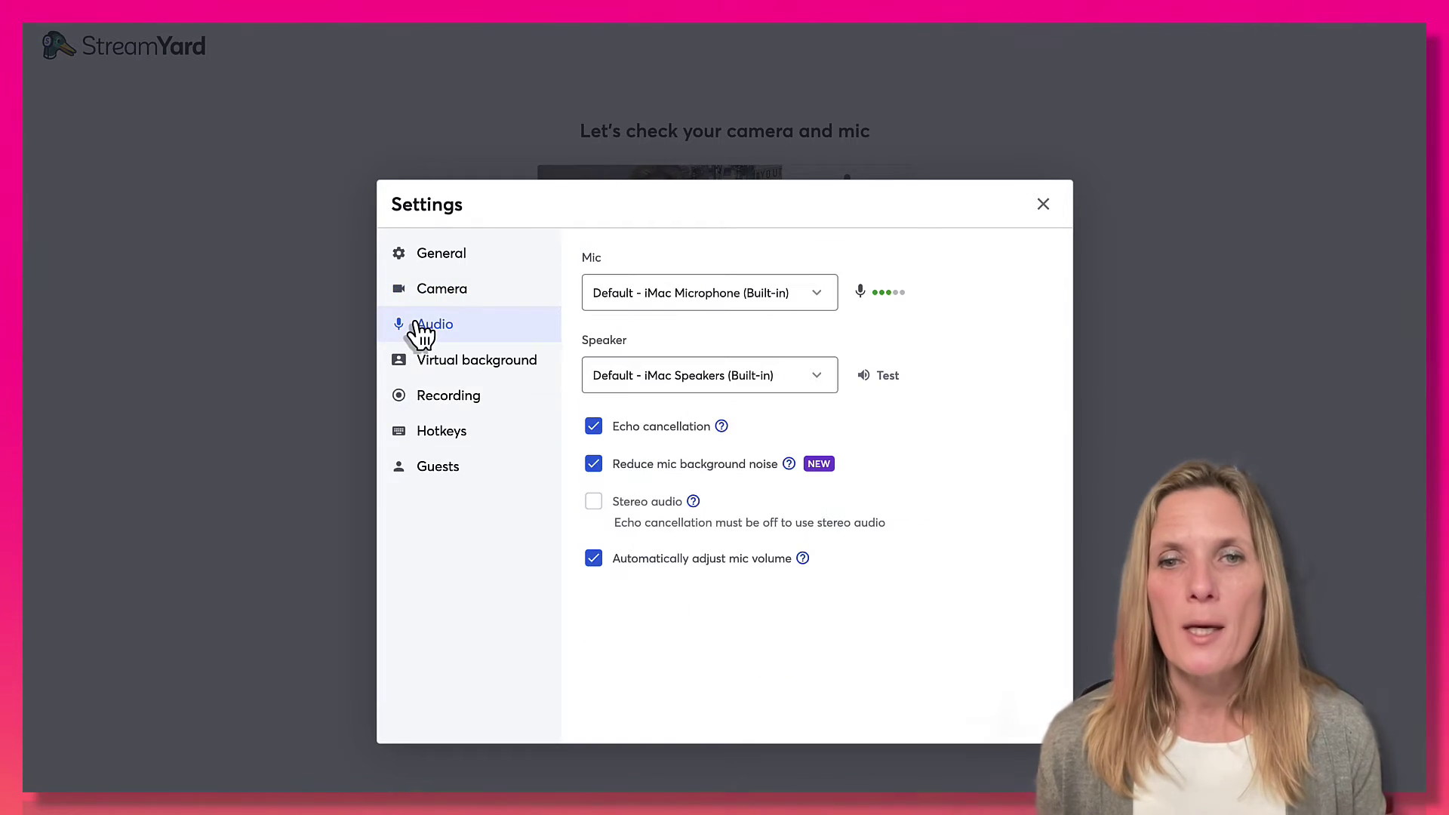
click(643, 300)
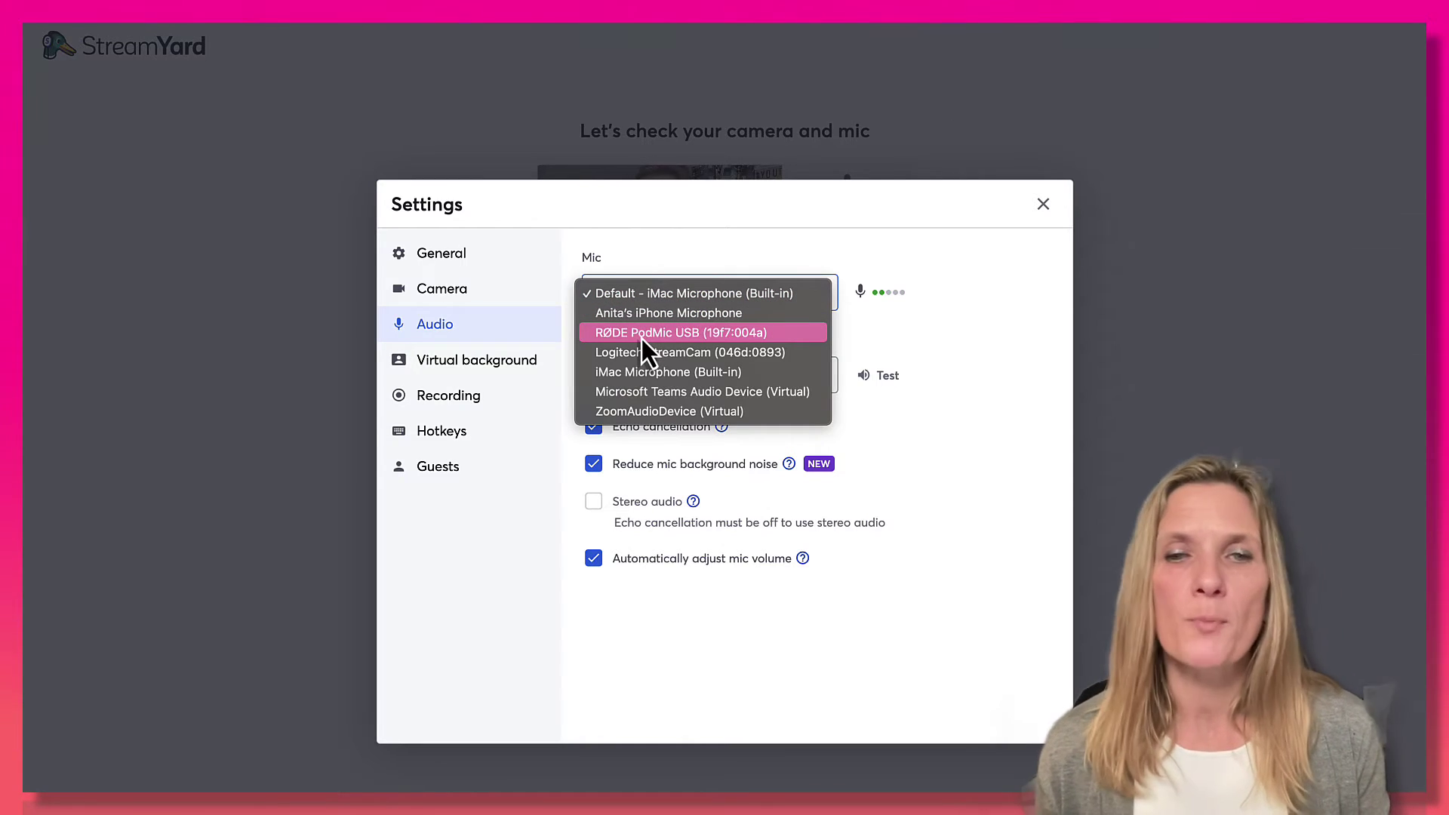
click(644, 295)
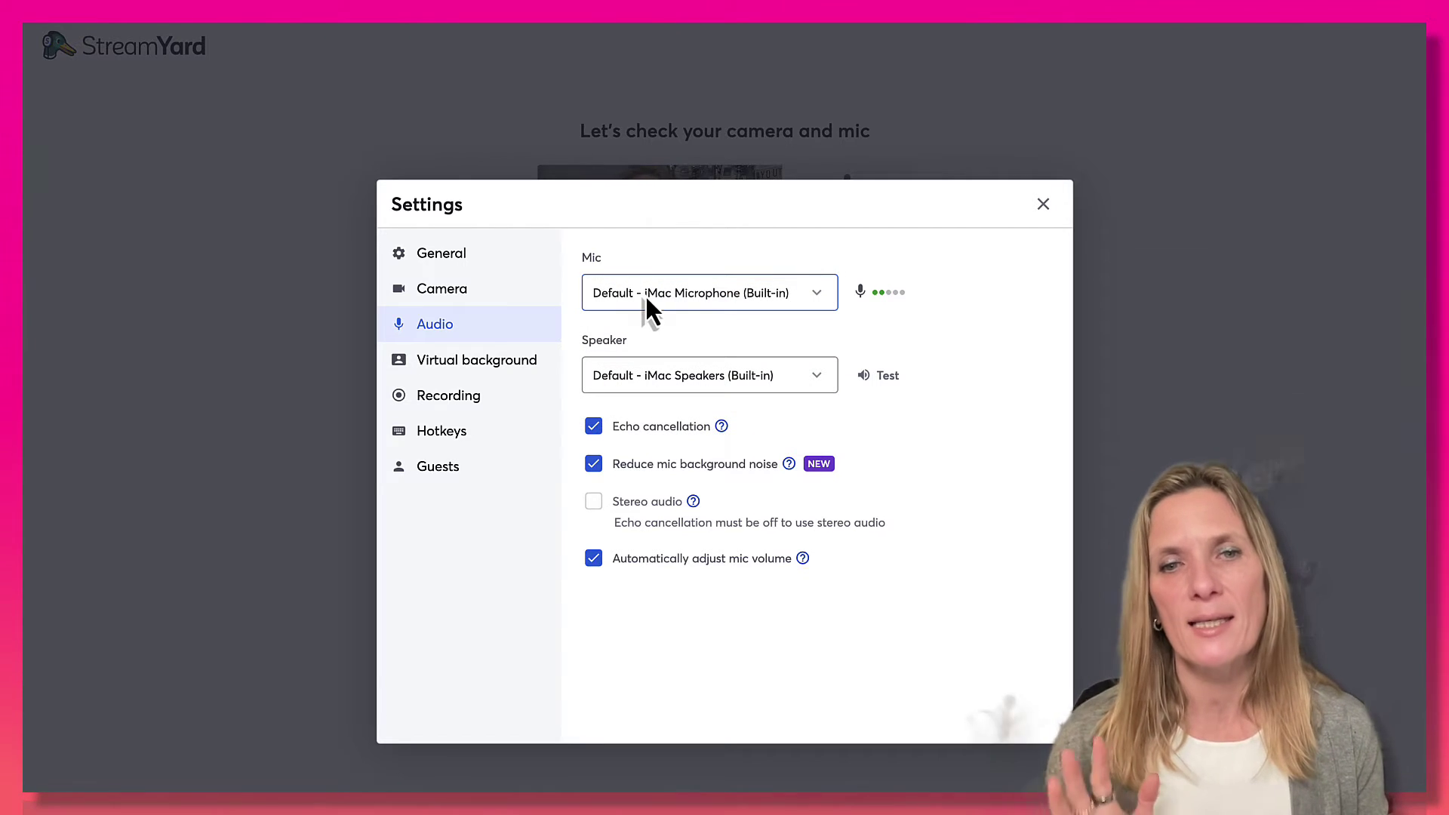
click(461, 370)
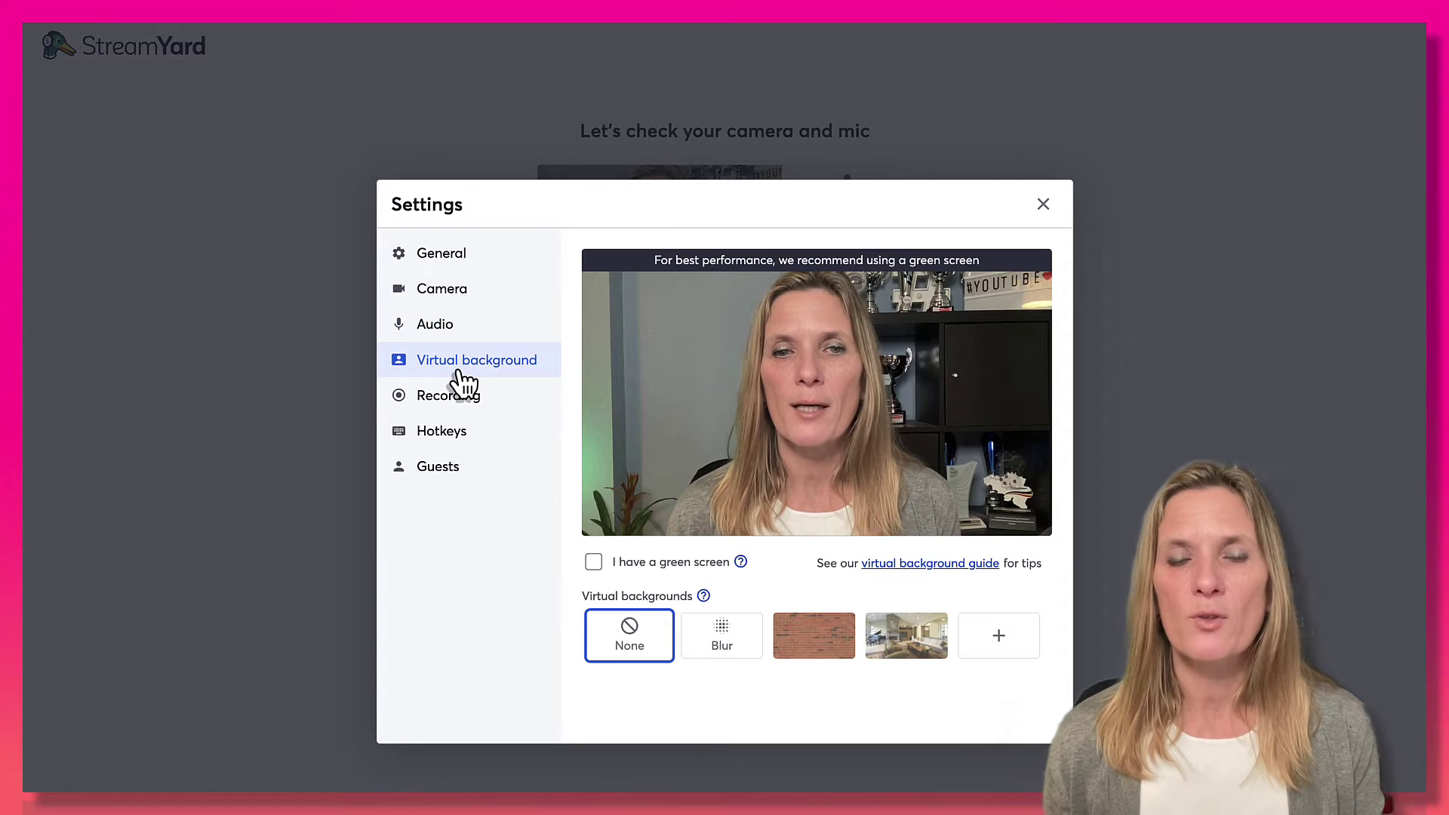
click(1044, 206)
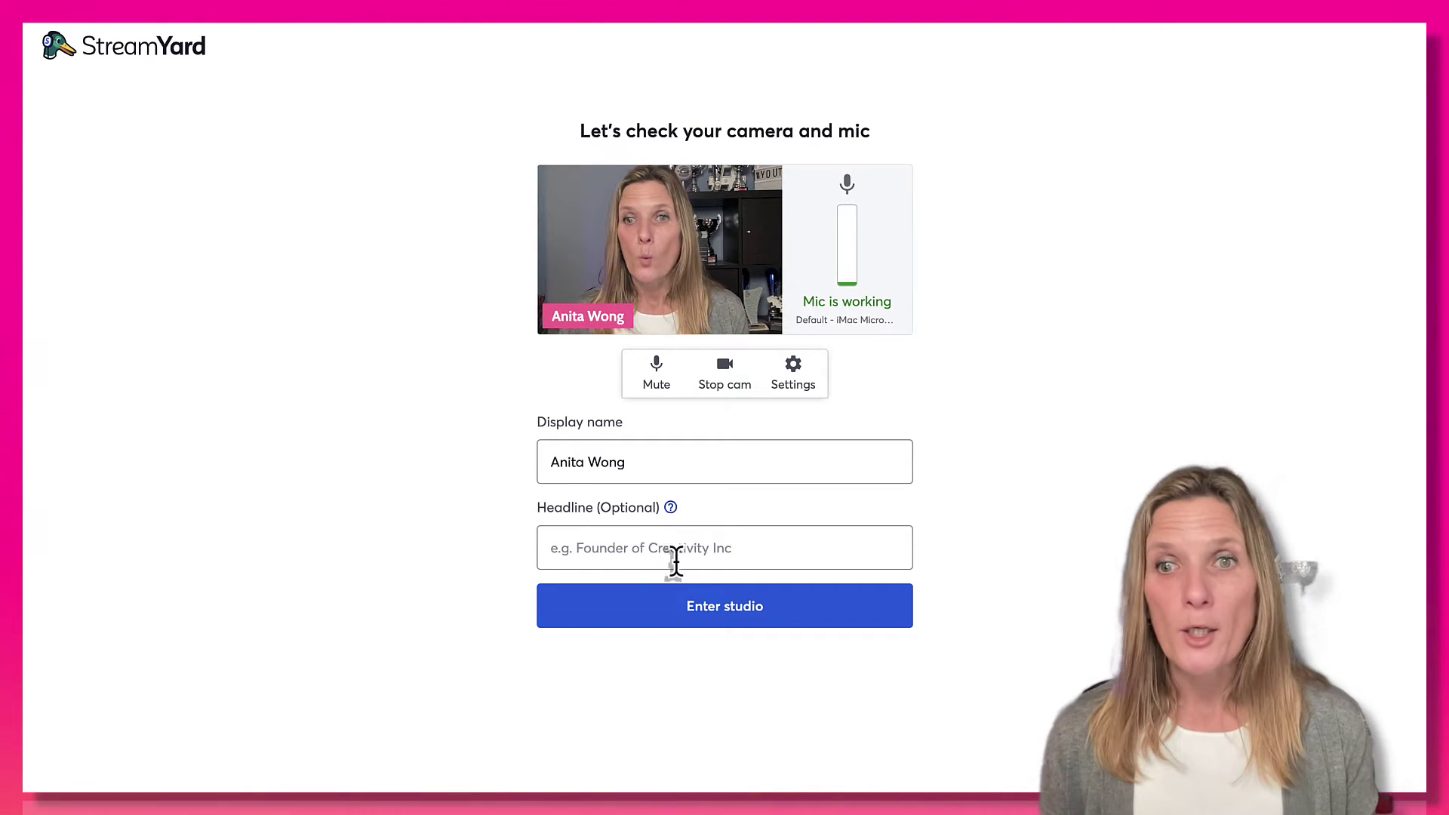
Enter the studio for 'Going Live Using StreamYard to Instagram'.
click(706, 612)
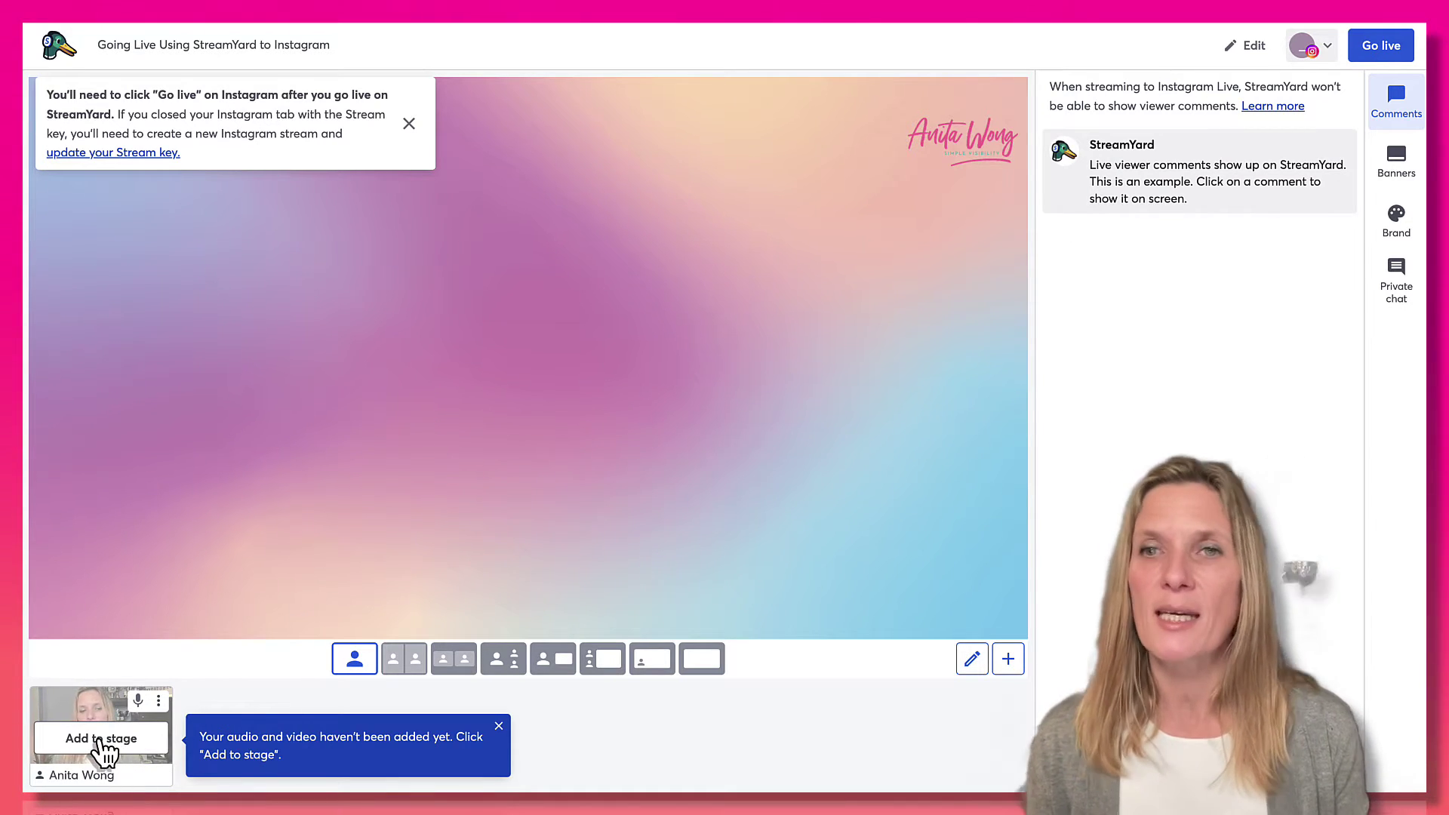
Add the webcam feed to the stage and confirm Go live.
click(101, 740)
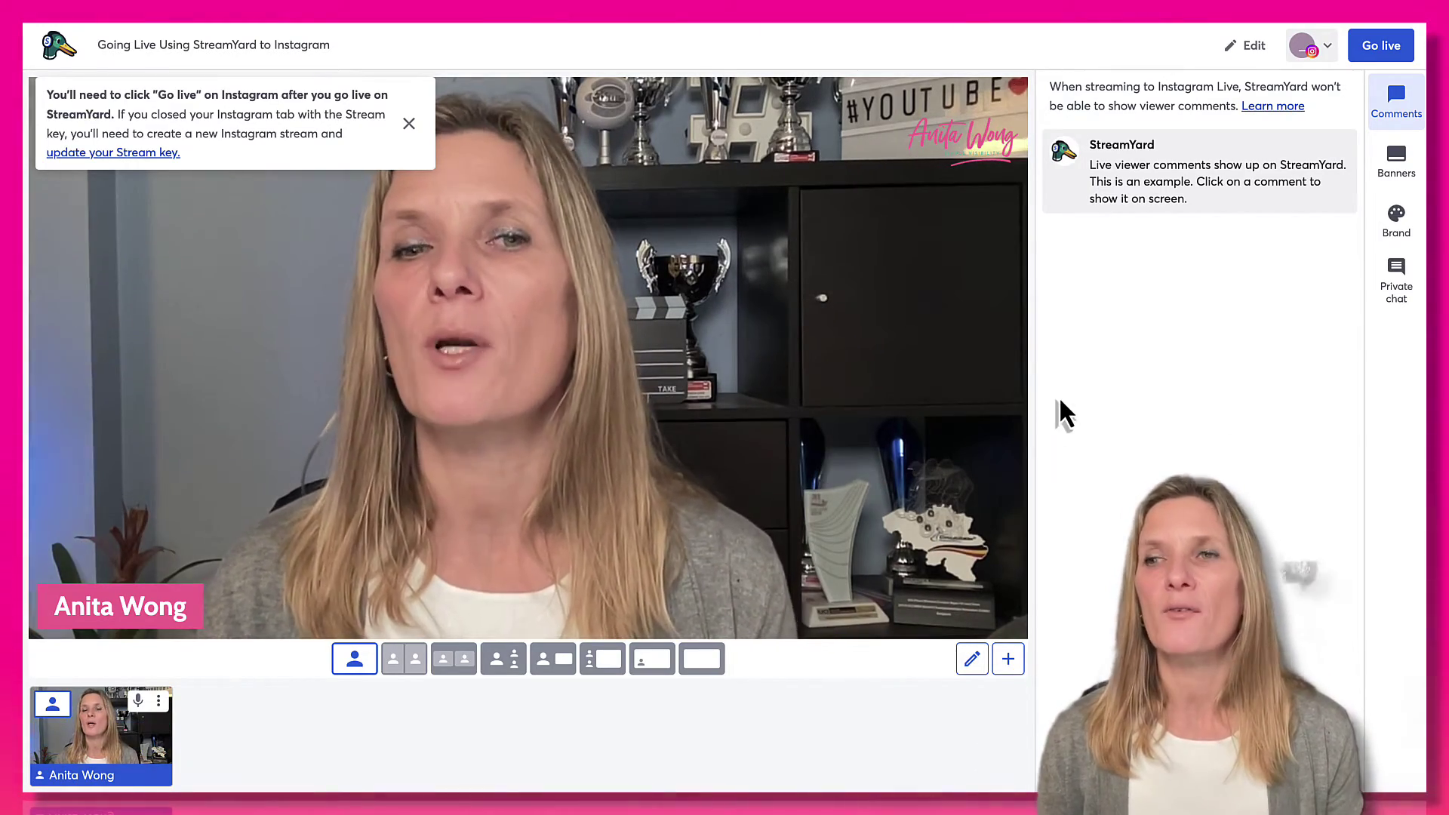
click(1391, 52)
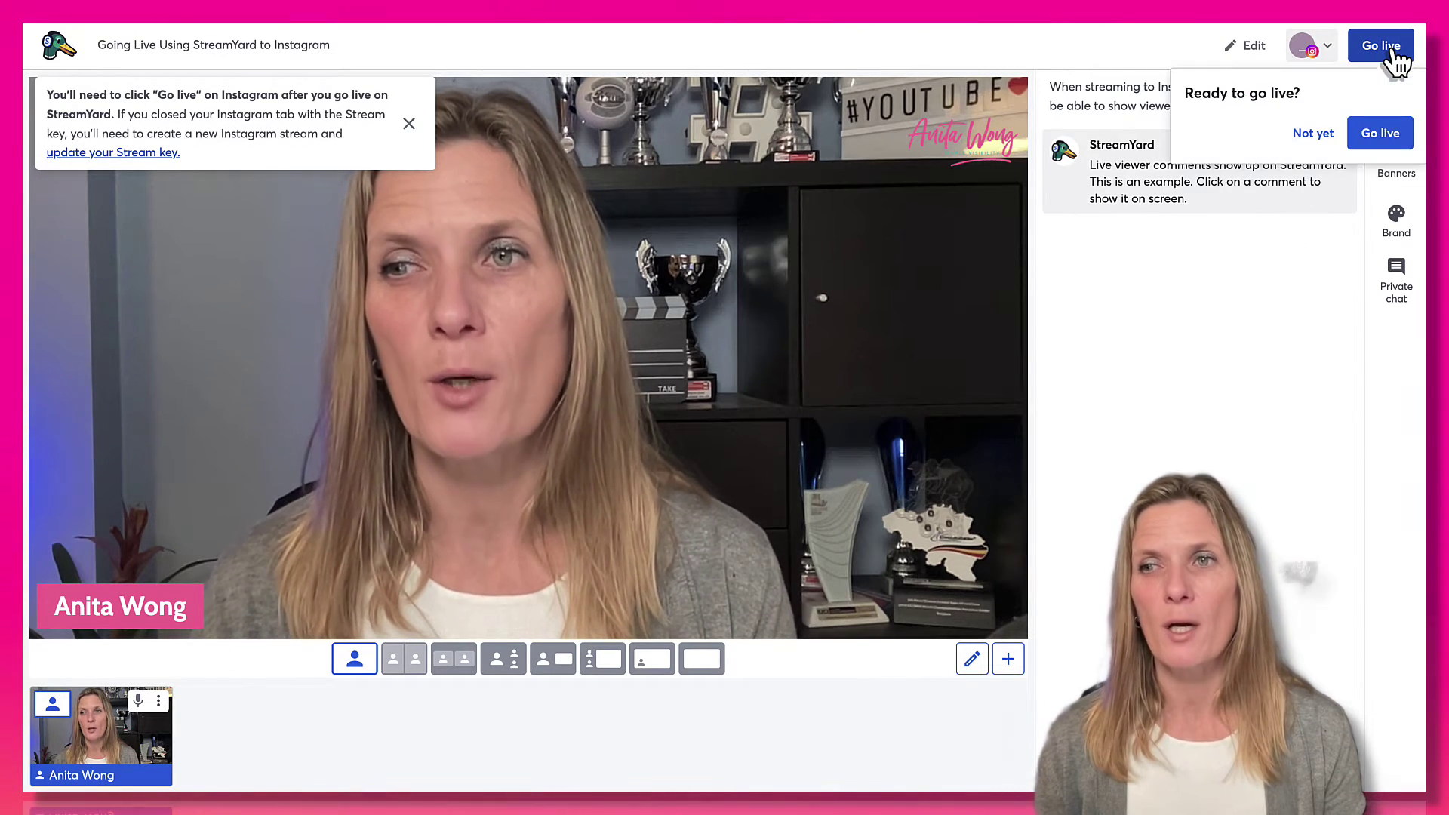
click(1387, 138)
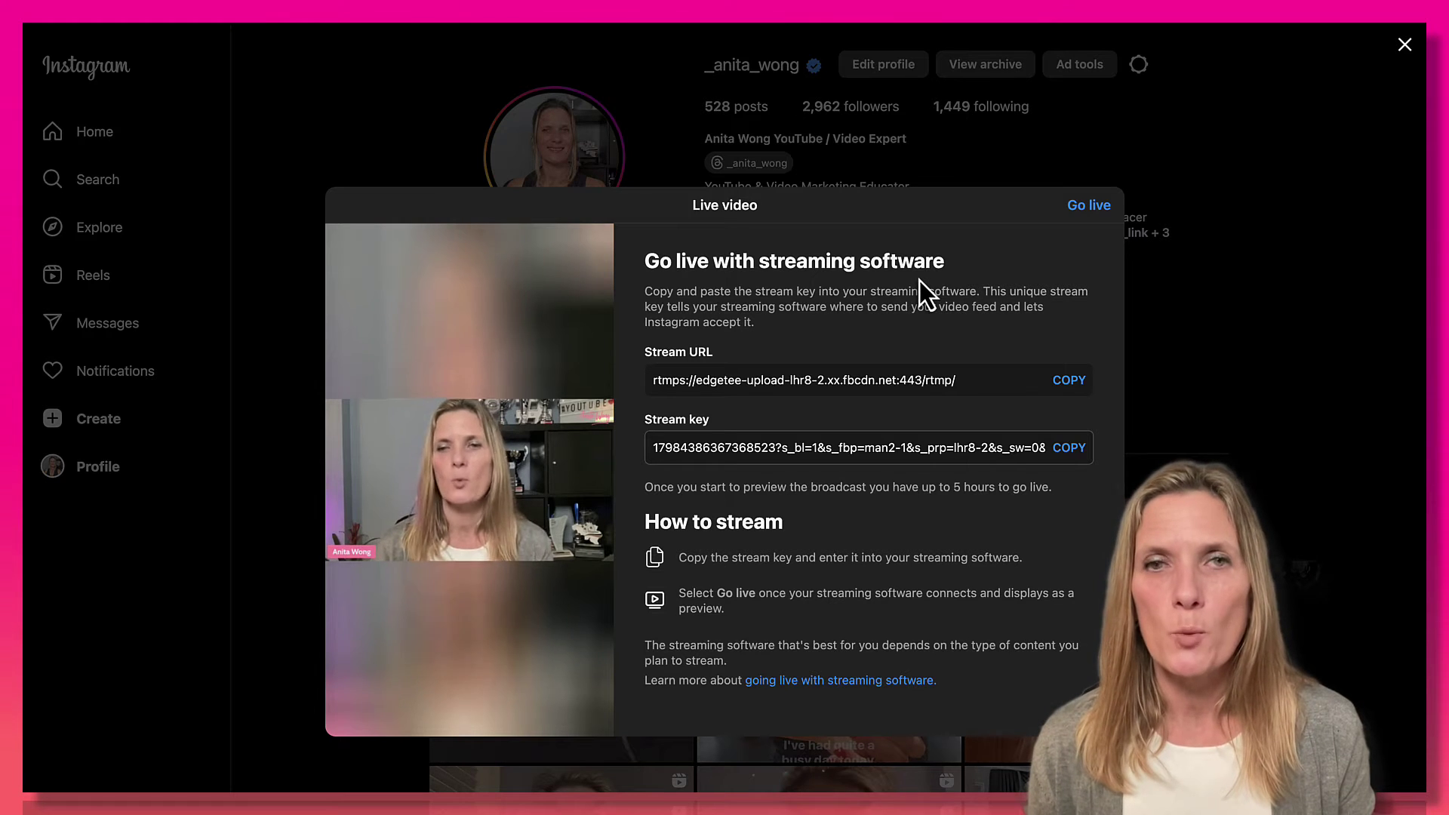
Go live on Instagram with the incoming StreamYard stream.
click(1081, 211)
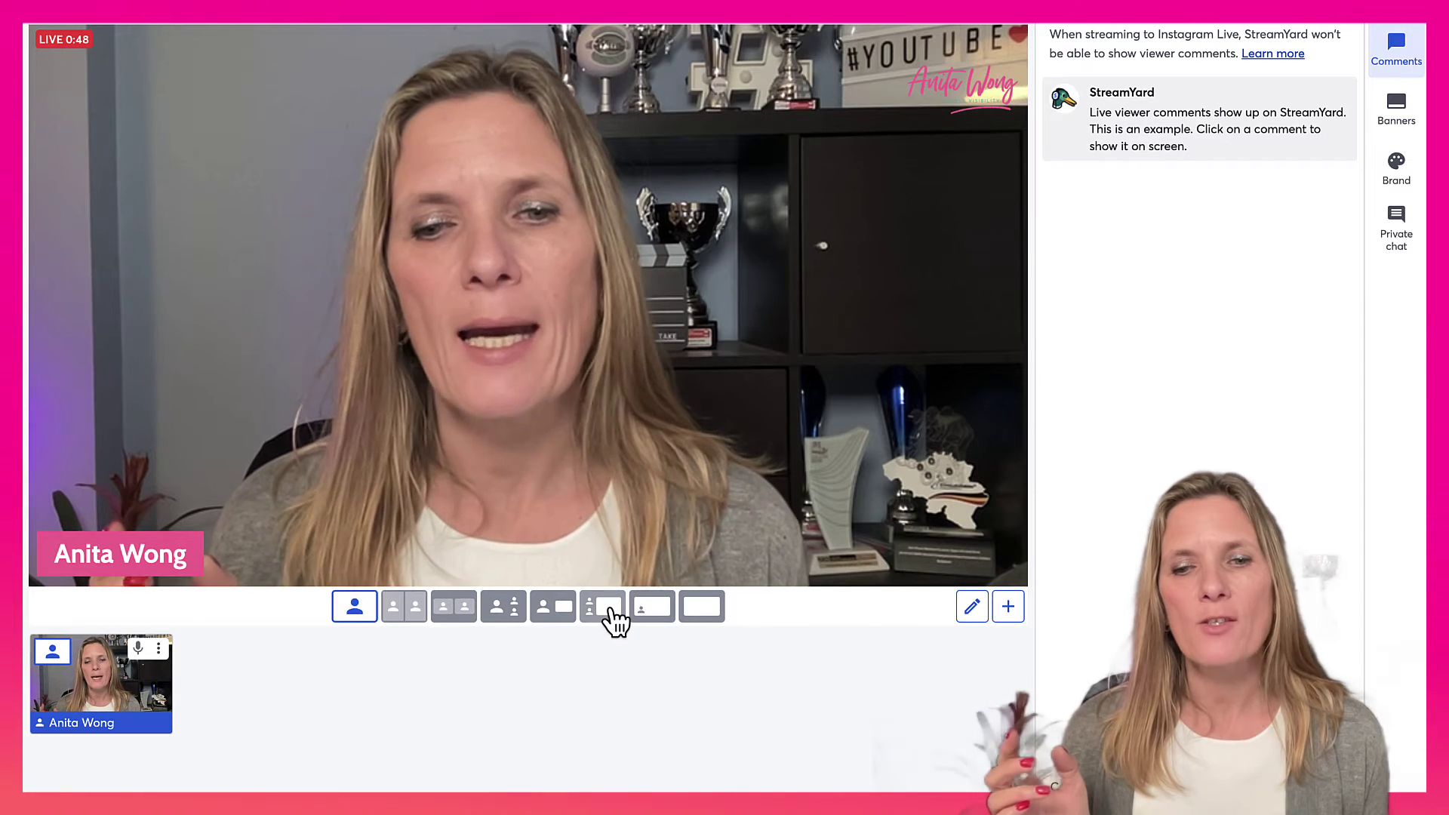
Preview the screen and cropped layouts, go back to solo, and show the 'Welcome to my live stream' banner.
click(611, 609)
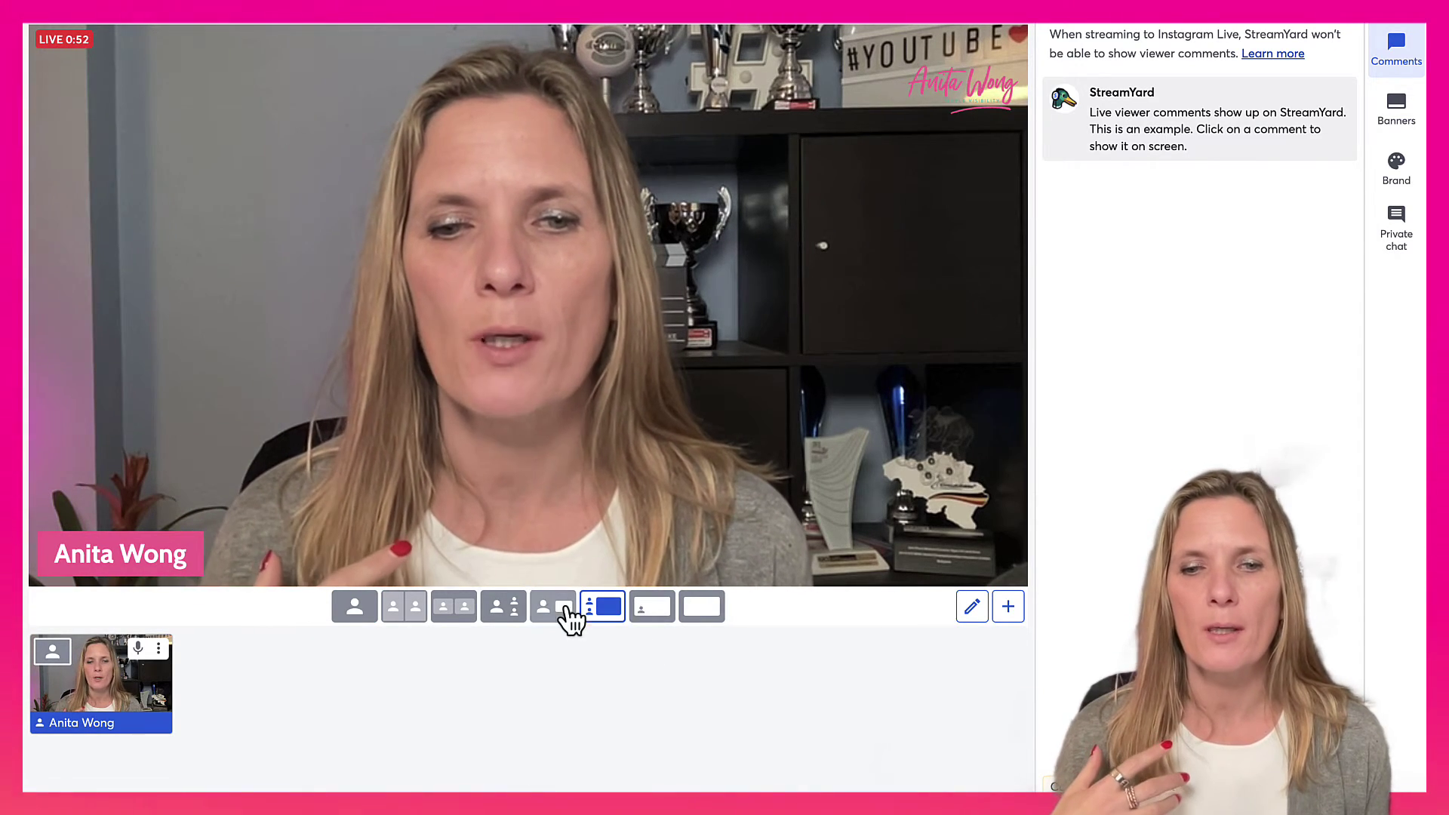
click(413, 613)
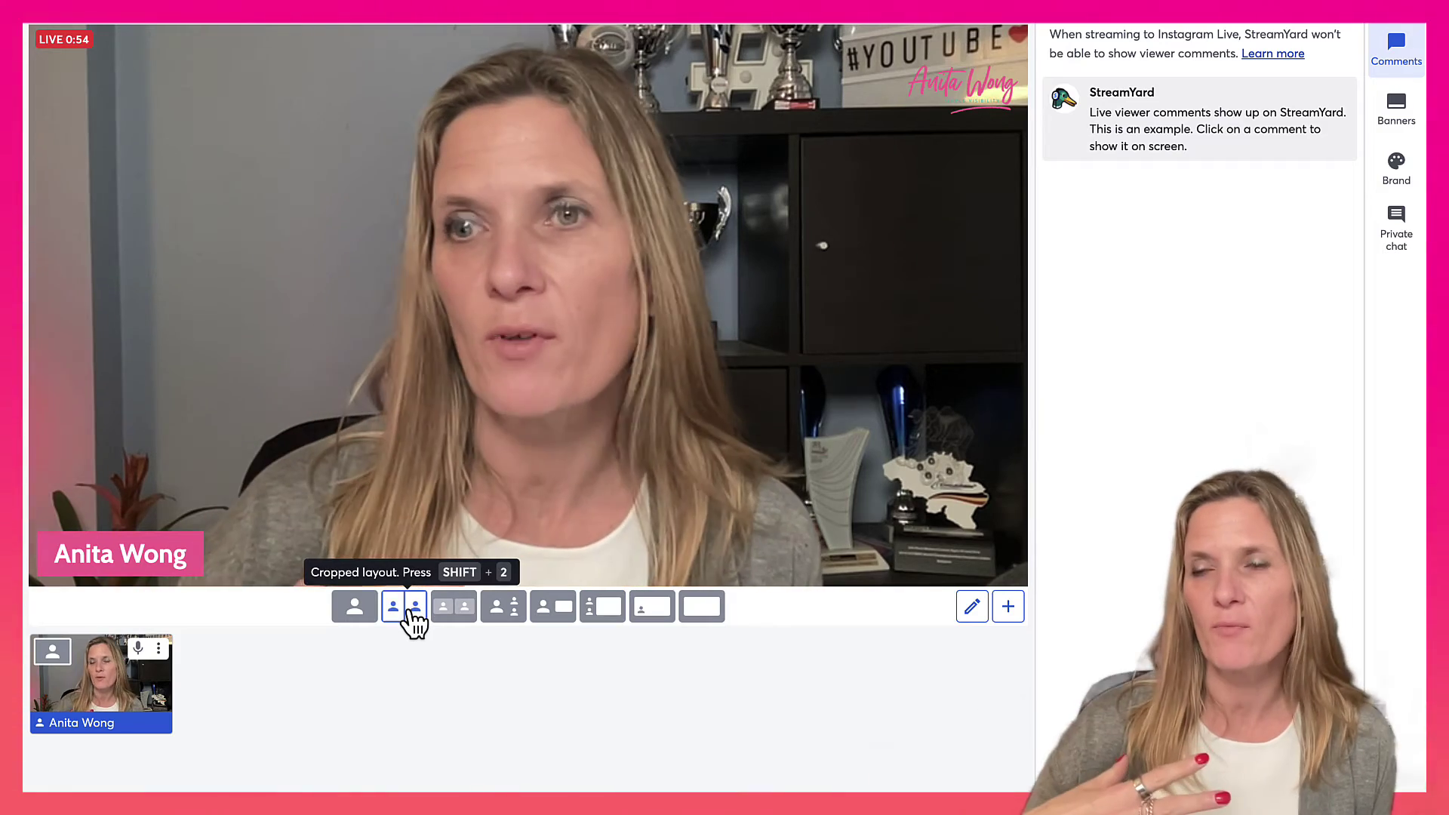
click(353, 615)
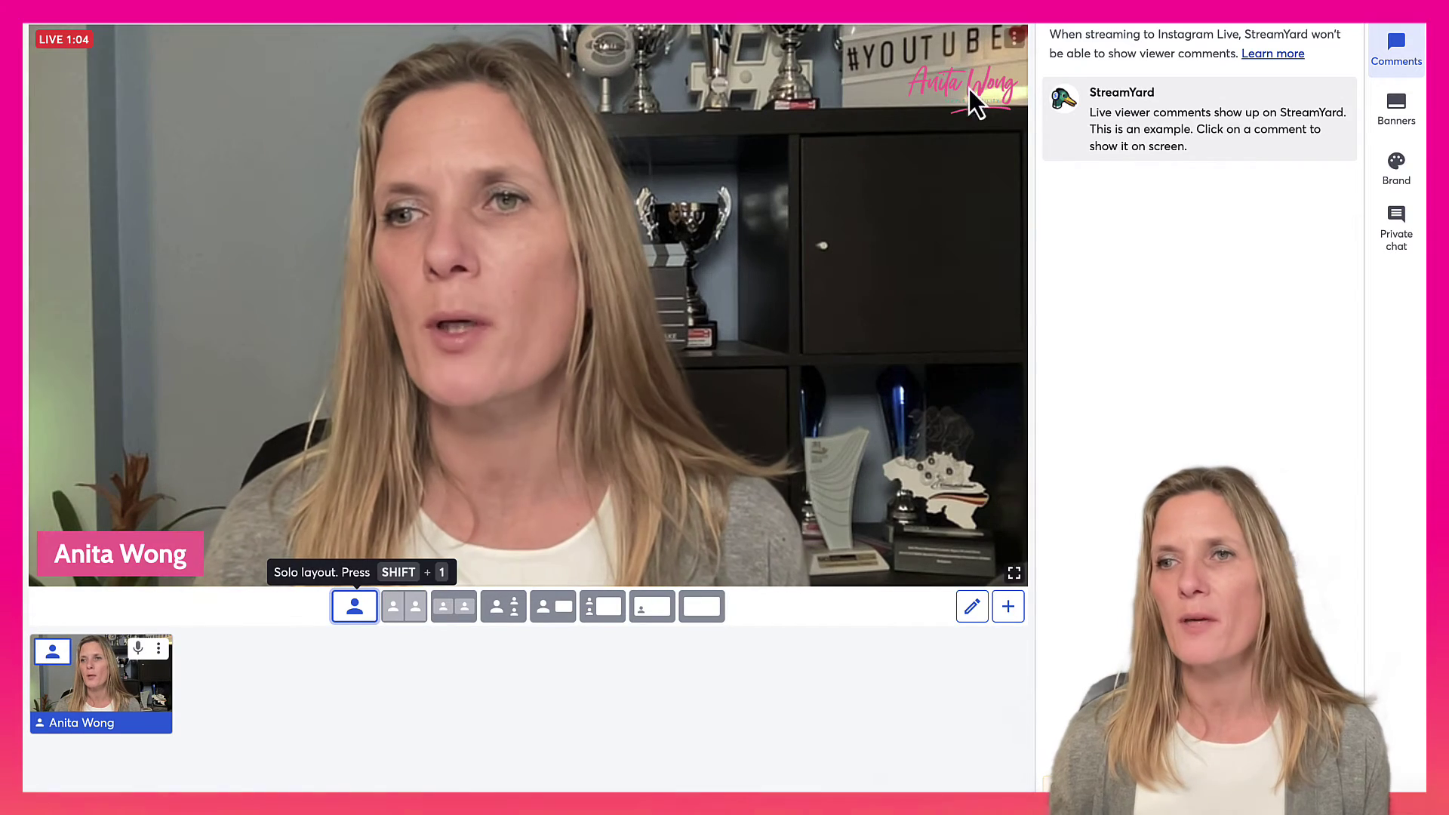
click(1408, 126)
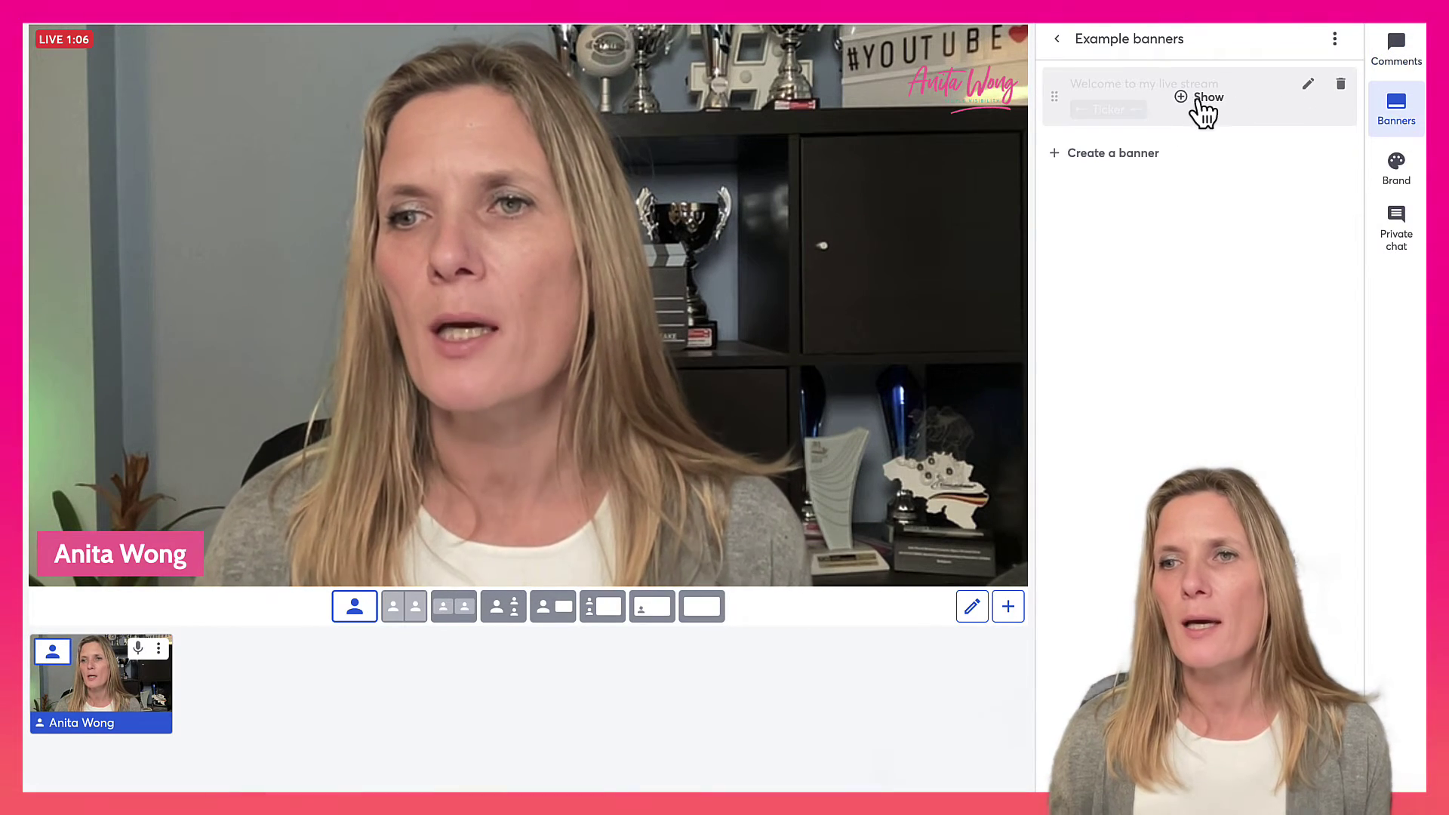
click(1202, 105)
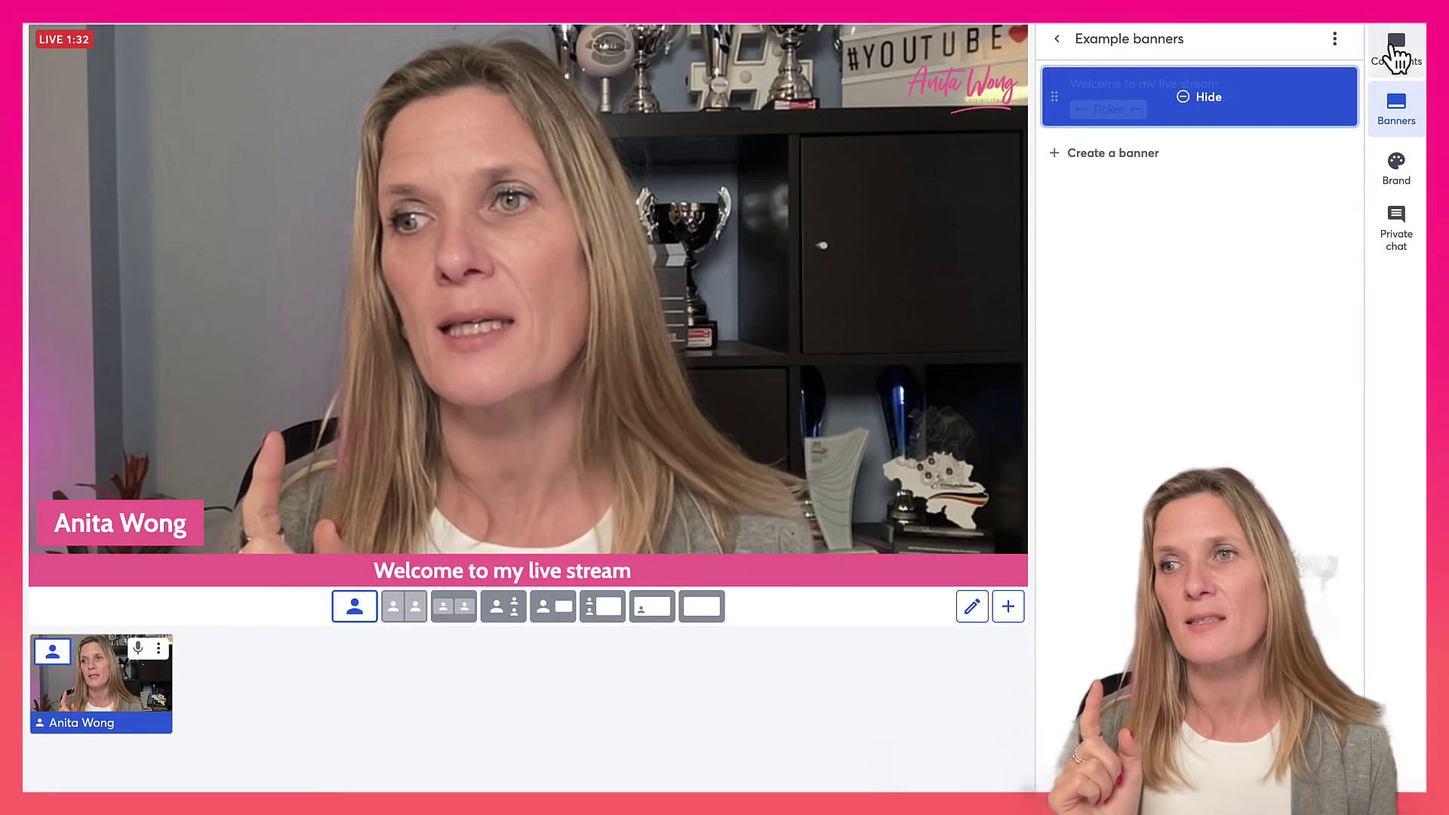
Bring StreamYard's Comments panel back and end the Instagram live video.
click(1396, 52)
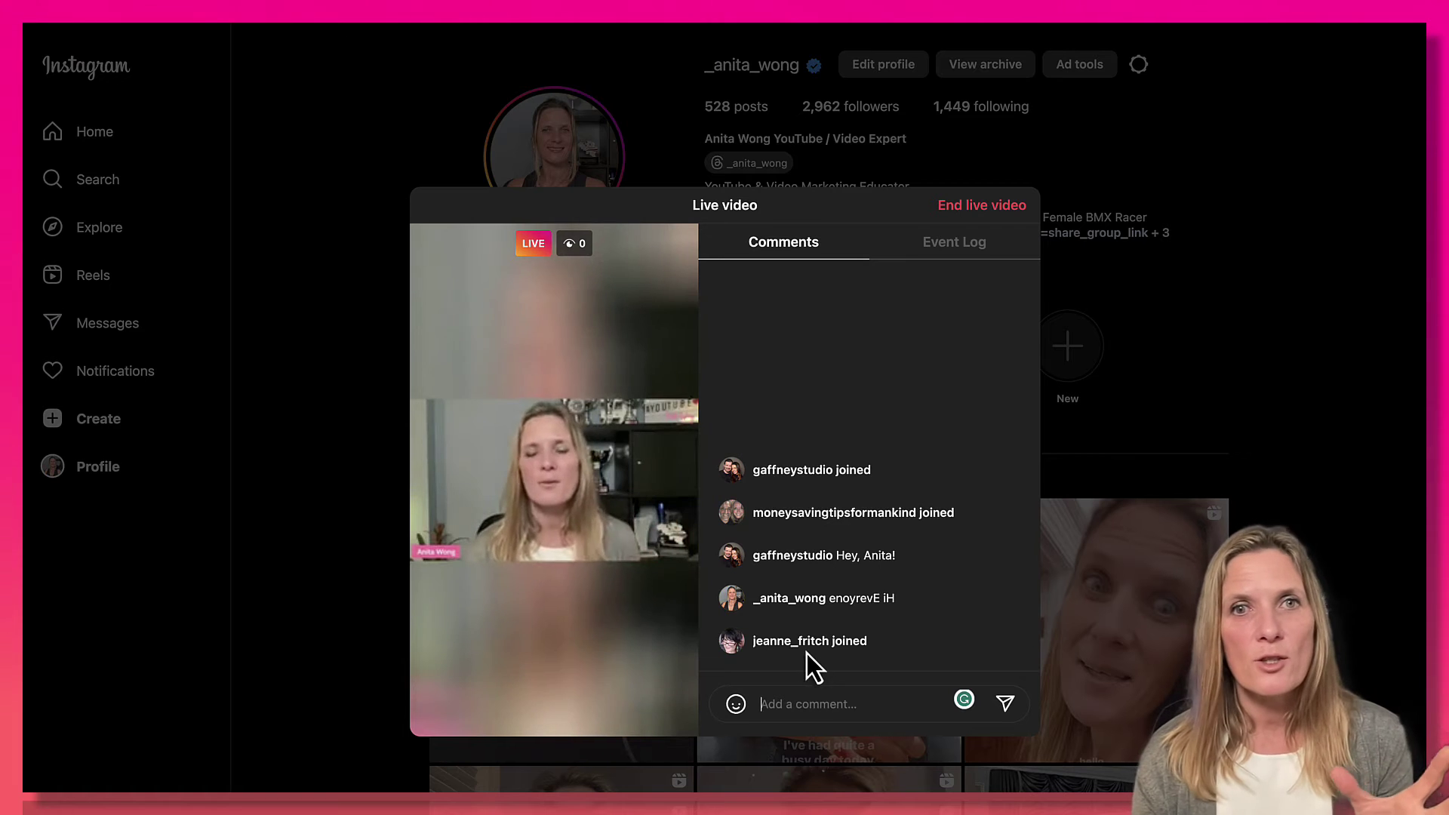
click(978, 206)
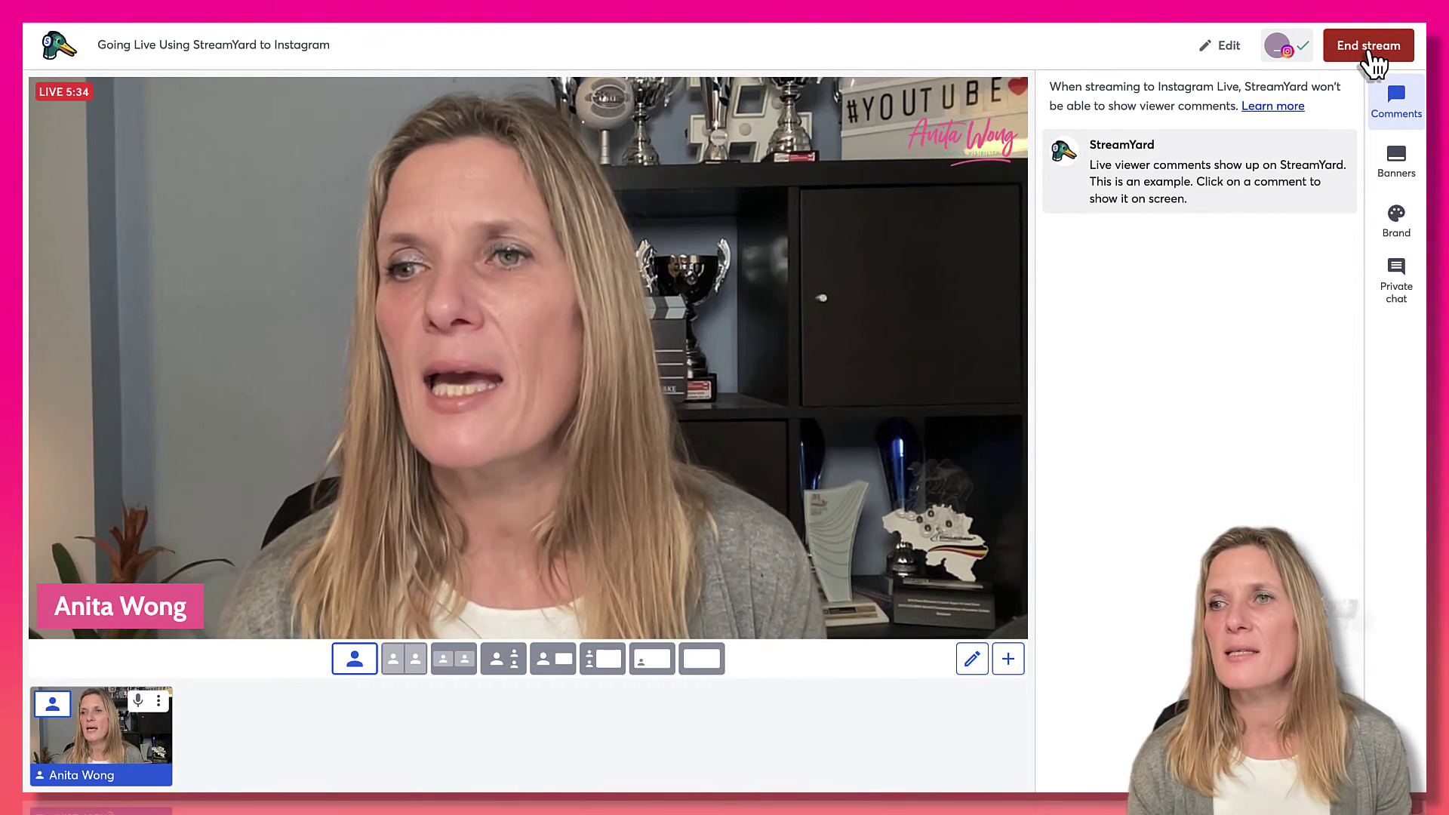
End the StreamYard stream, confirming it, and close the rating prompt.
click(1369, 53)
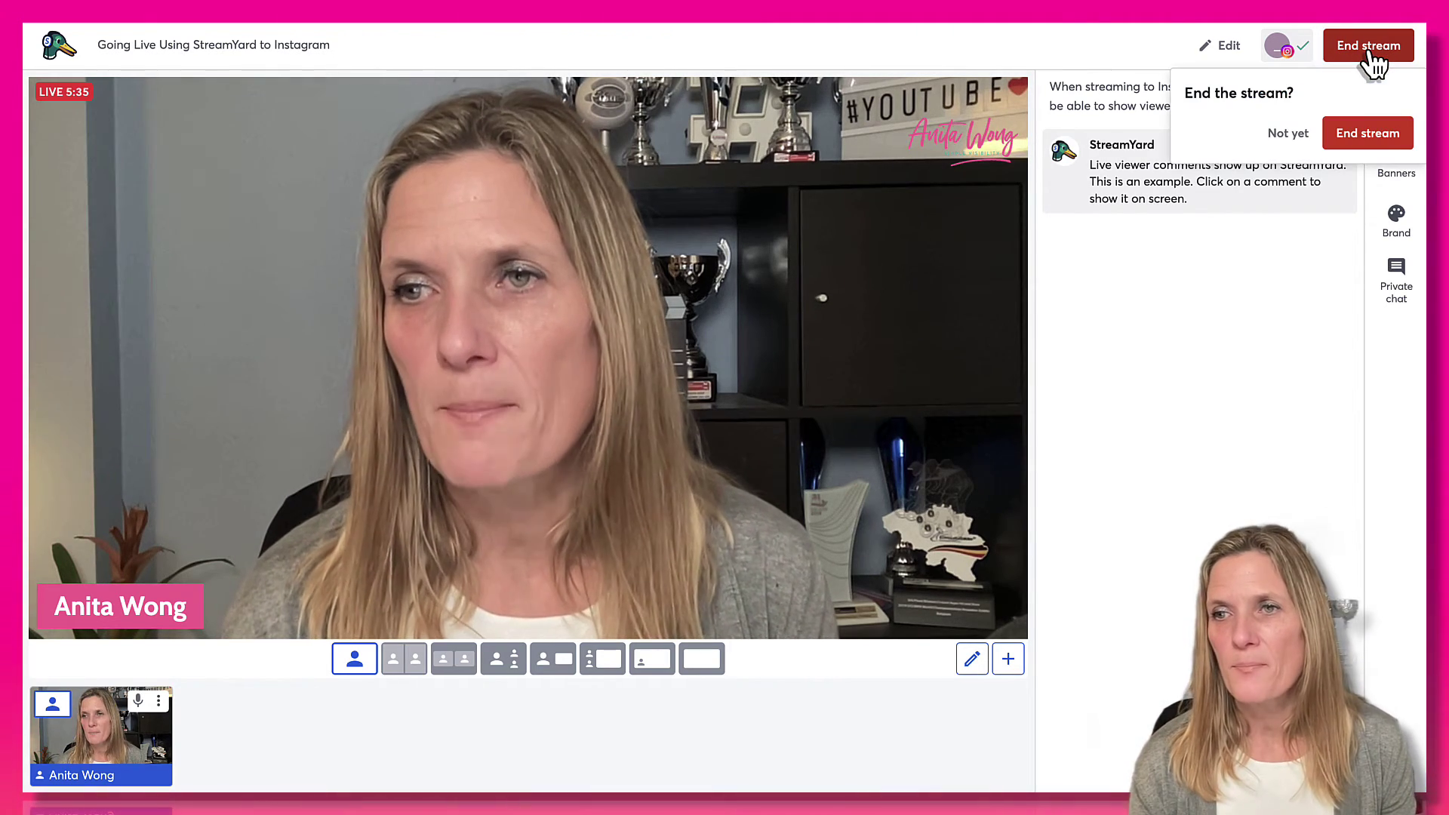
click(1368, 132)
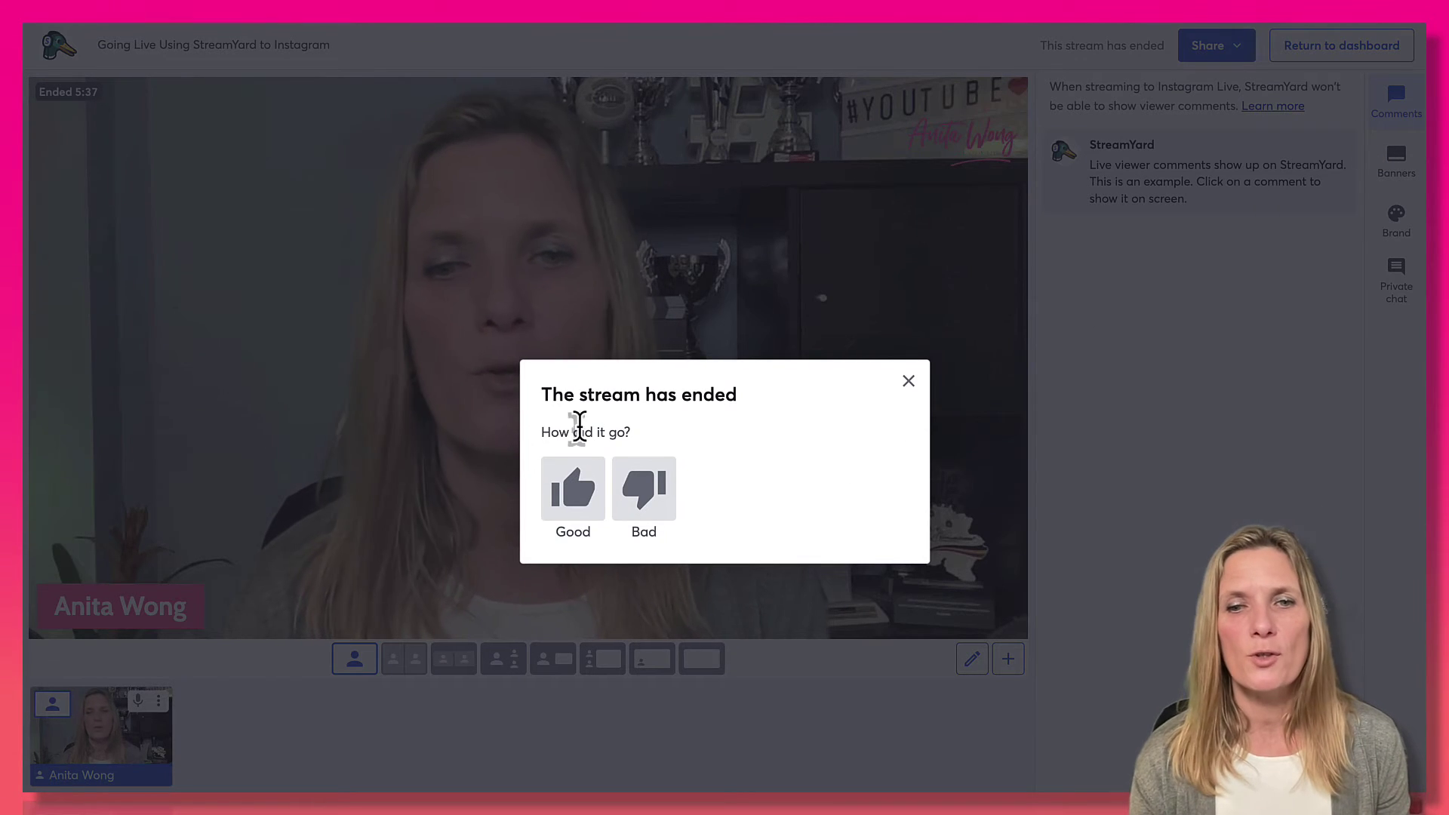
click(909, 383)
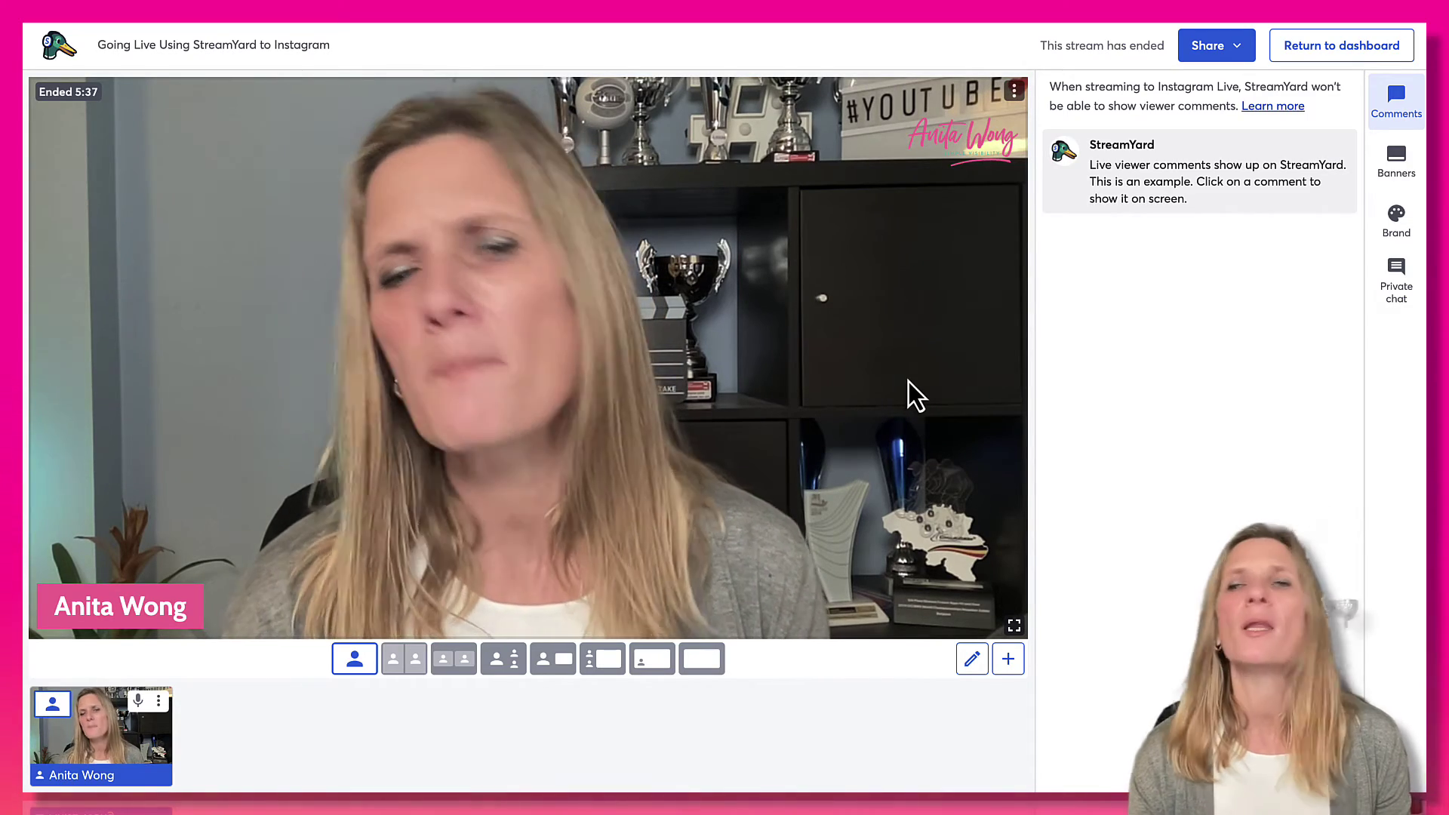